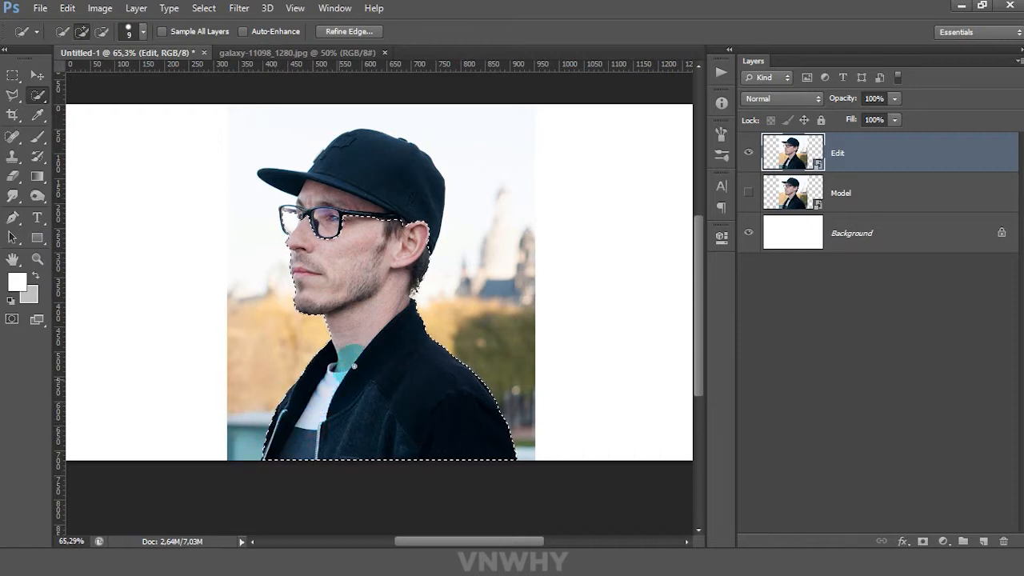
Add the man's cap and both lenses of his glasses to the existing selection with the Quick Selection tool.
left_click(37, 259)
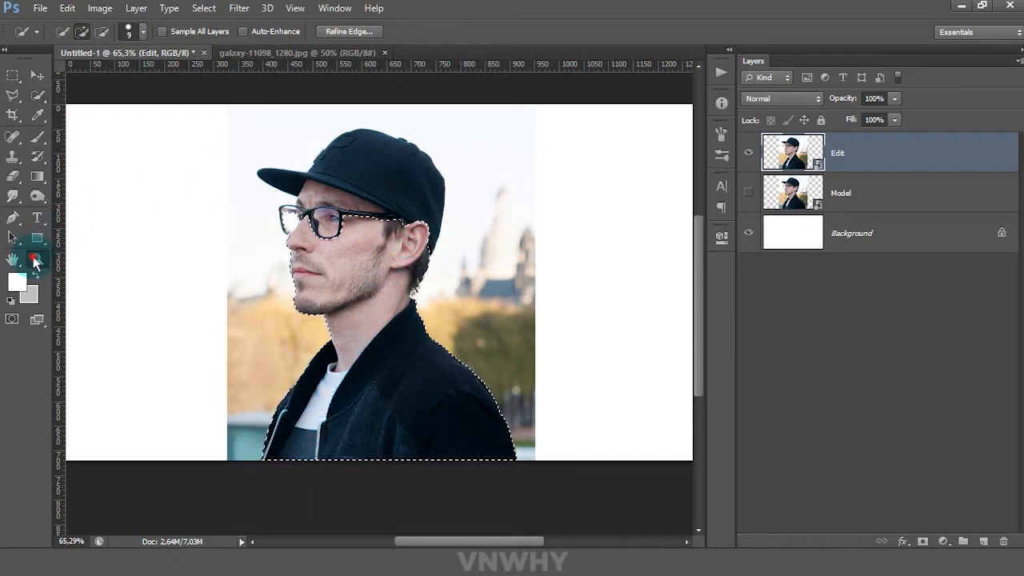
left_click(376, 176)
left_click(379, 153)
mouse_move(340, 137)
left_mouse_down()
mouse_move(390, 194)
mouse_move(369, 188)
left_mouse_up()
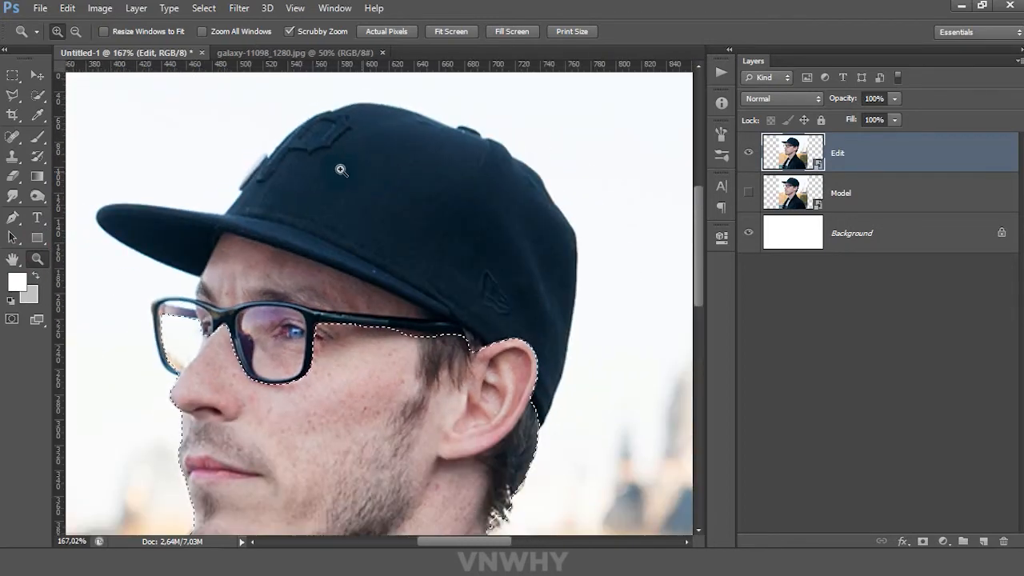
left_click(37, 94)
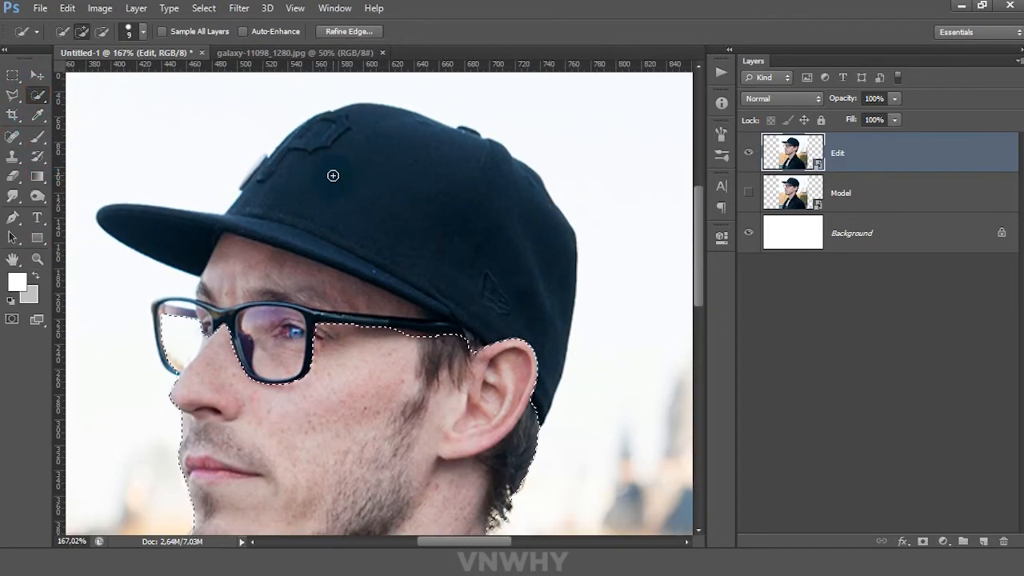
left_click_drag(333, 178, 421, 172)
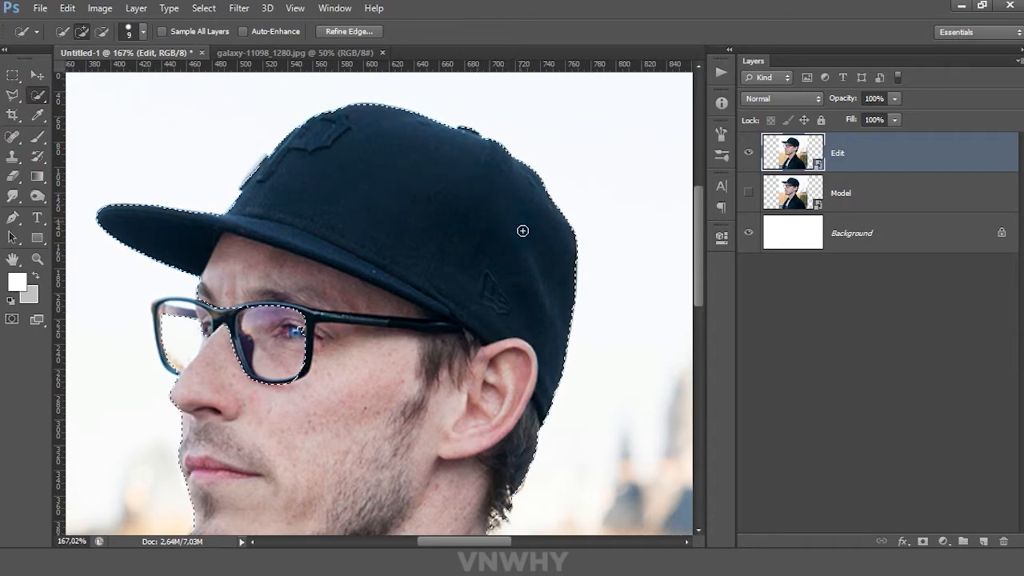
left_click(256, 327)
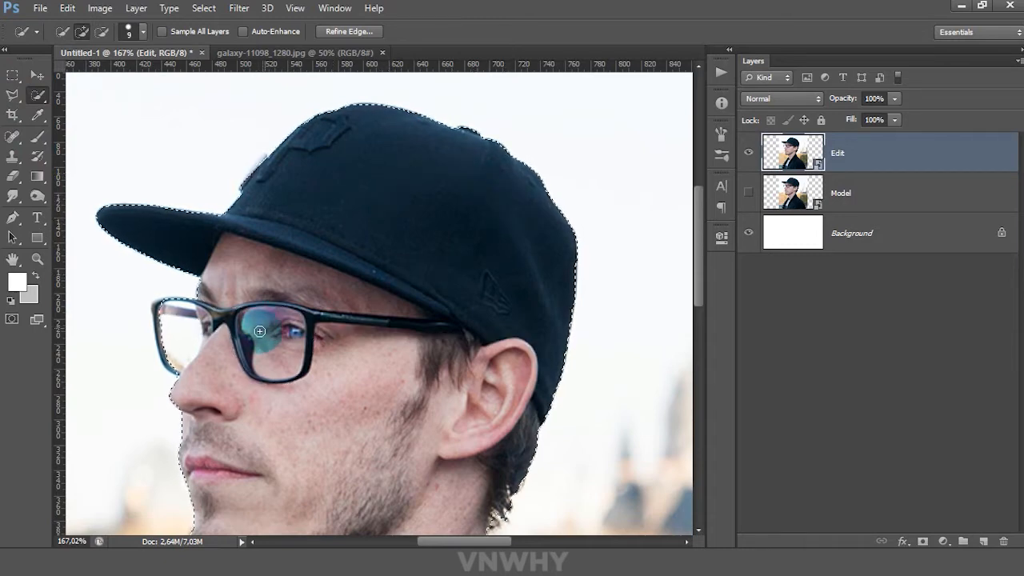
left_click(207, 322)
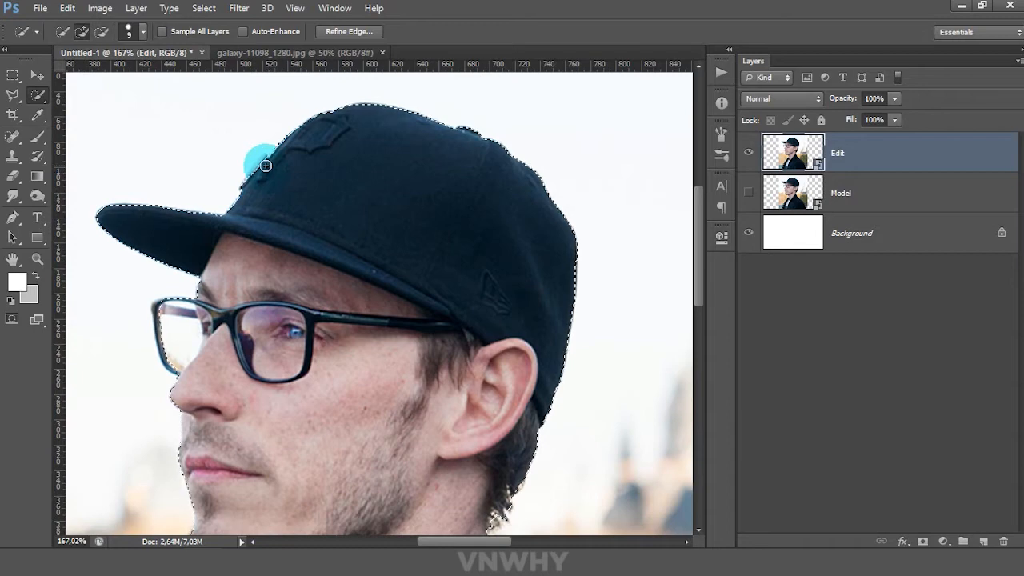
Extend the selection over the outer rim of the glasses frame in front of the man's face.
scroll(180, 383, "down", 1)
scroll(180, 384, "down", 1)
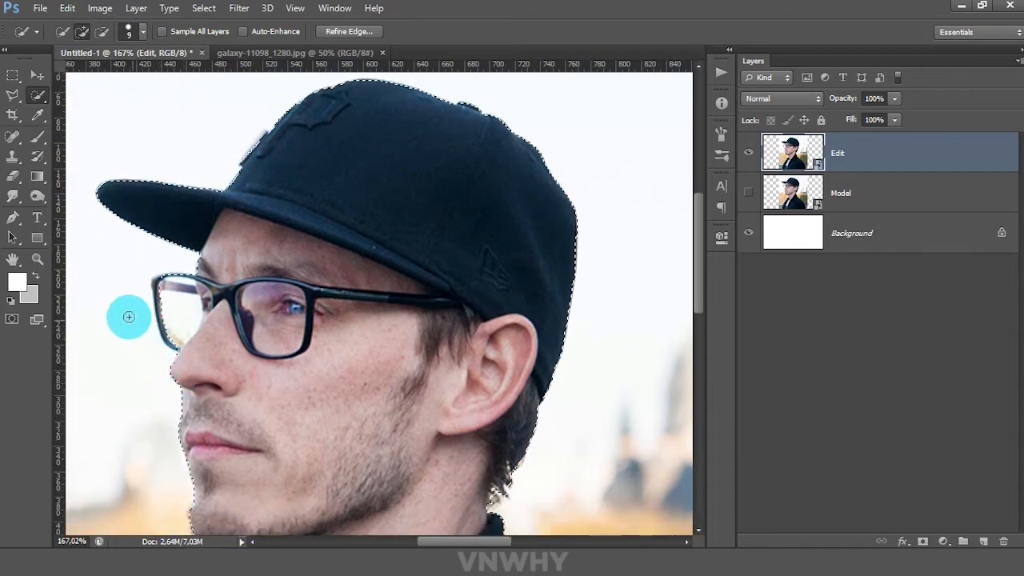
left_click(41, 256)
left_click_drag(118, 276, 163, 328)
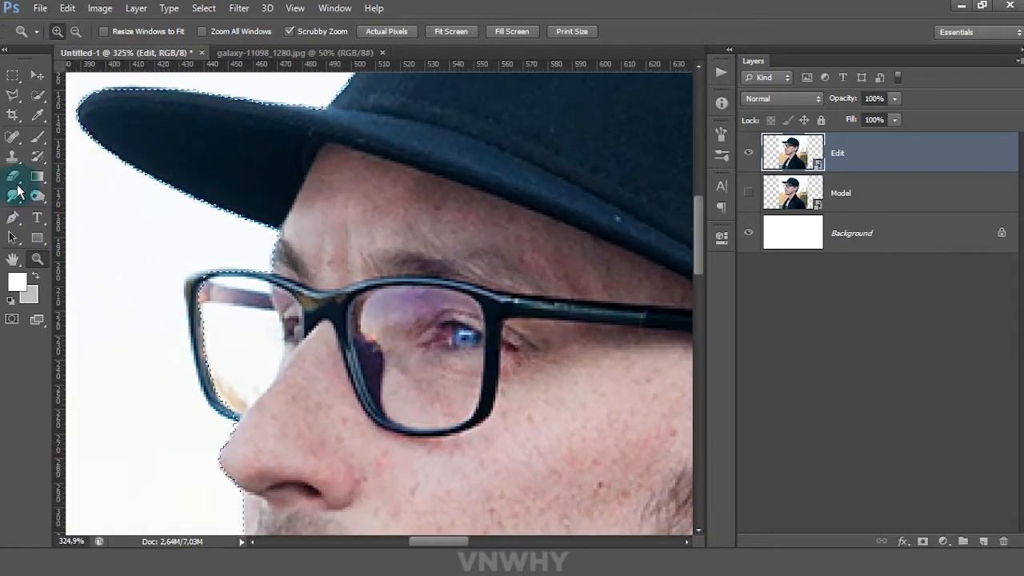
left_click(37, 95)
left_click_drag(177, 256, 193, 287)
left_click(197, 295)
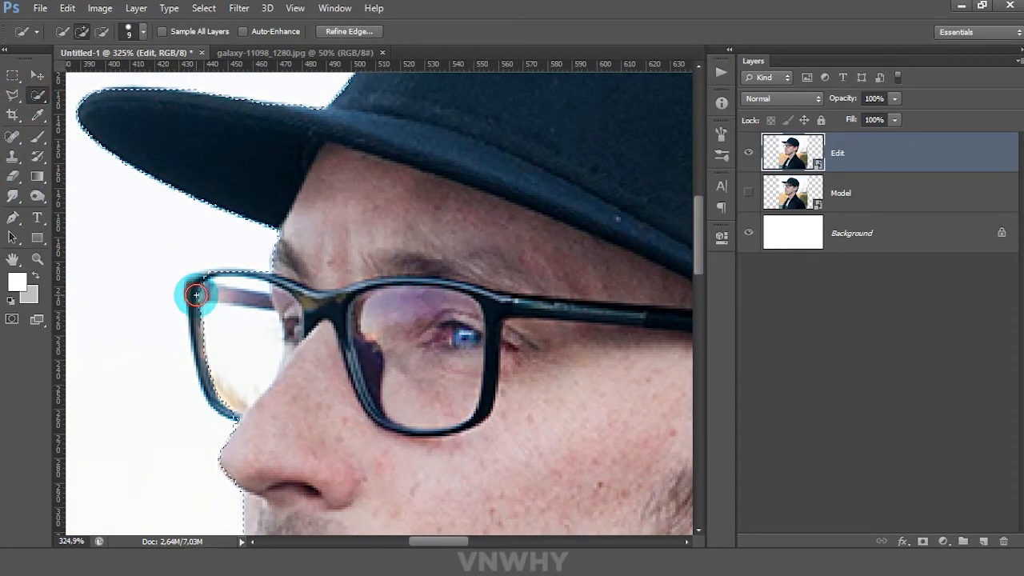
left_click(201, 285)
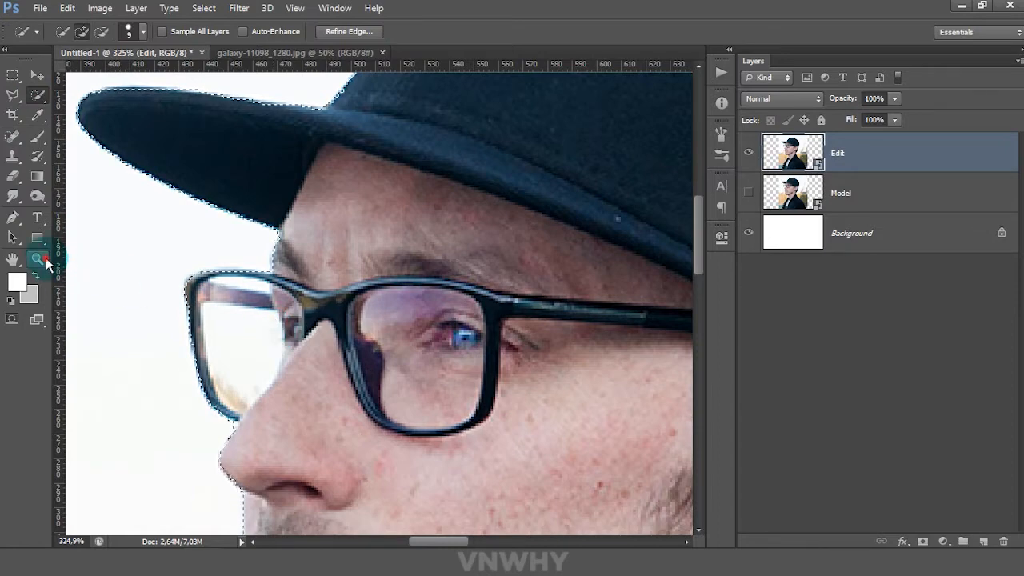
Copy the selected man from the Edit layer to a new layer.
left_click(38, 258)
left_click_drag(304, 360, 236, 216)
left_click_drag(388, 452, 382, 208)
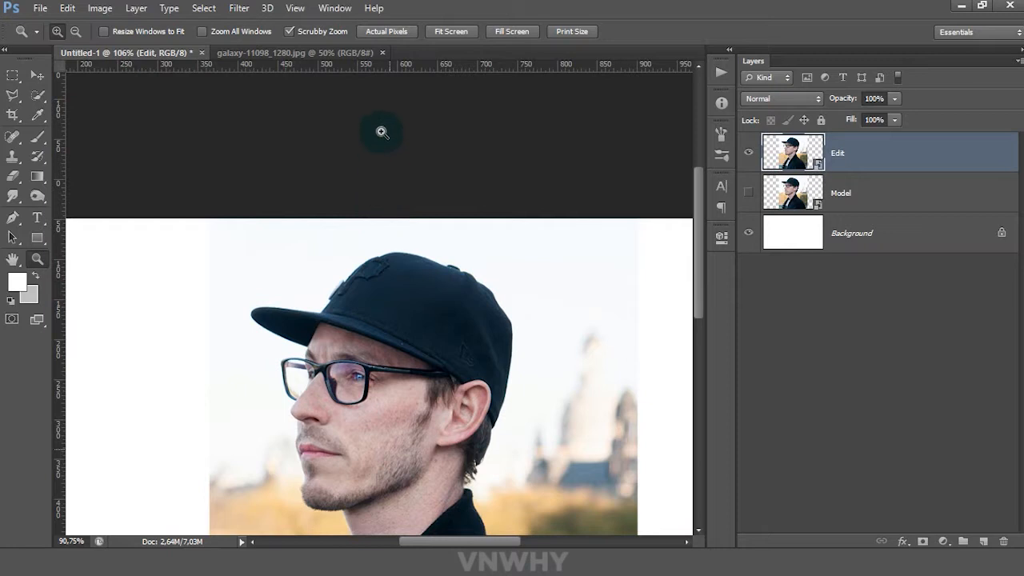
left_click_drag(381, 132, 381, 120)
left_click_drag(433, 464, 361, 444)
scroll(388, 318, "up", 2)
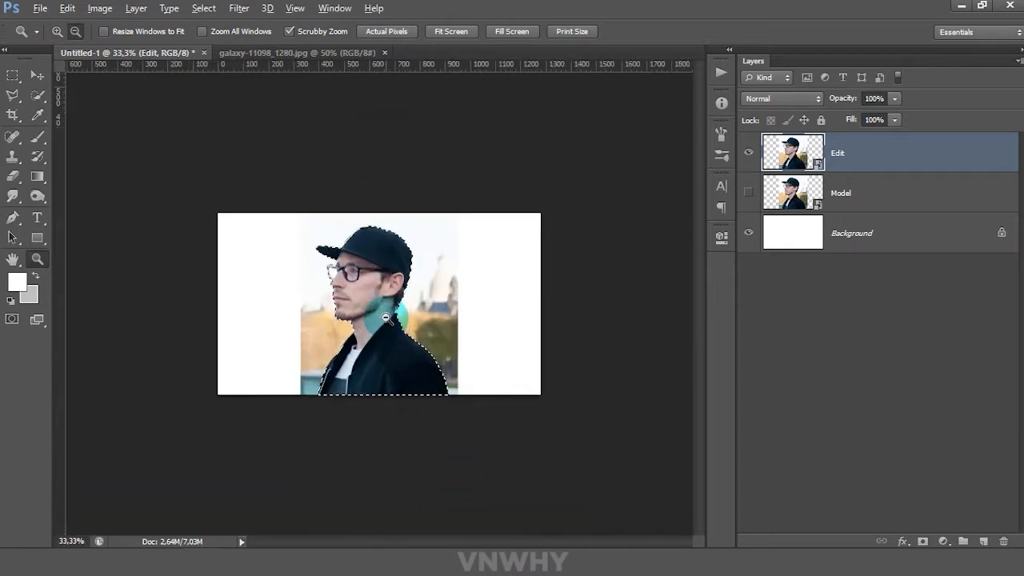
scroll(386, 318, "up", 4)
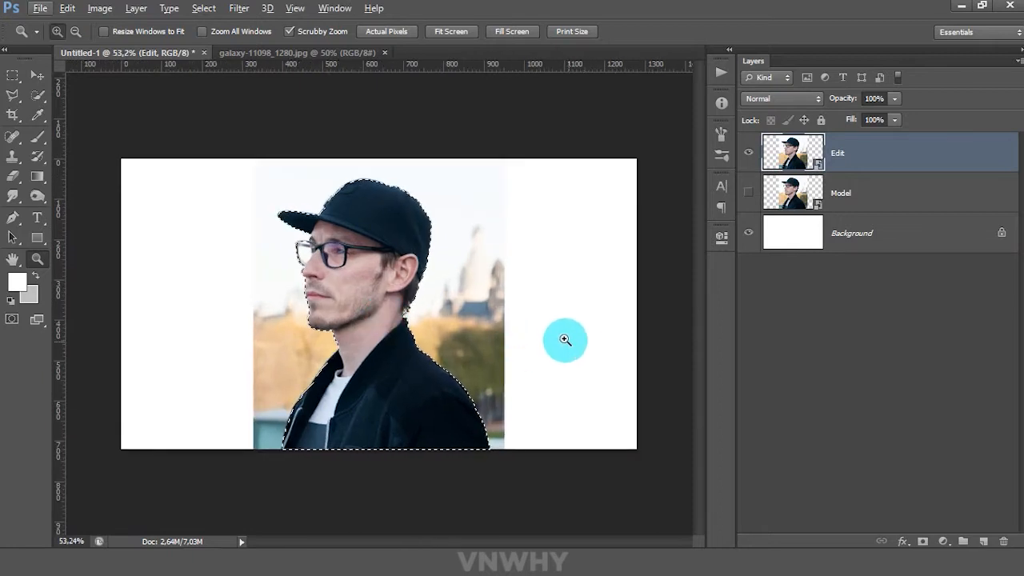
key("ctrl+j")
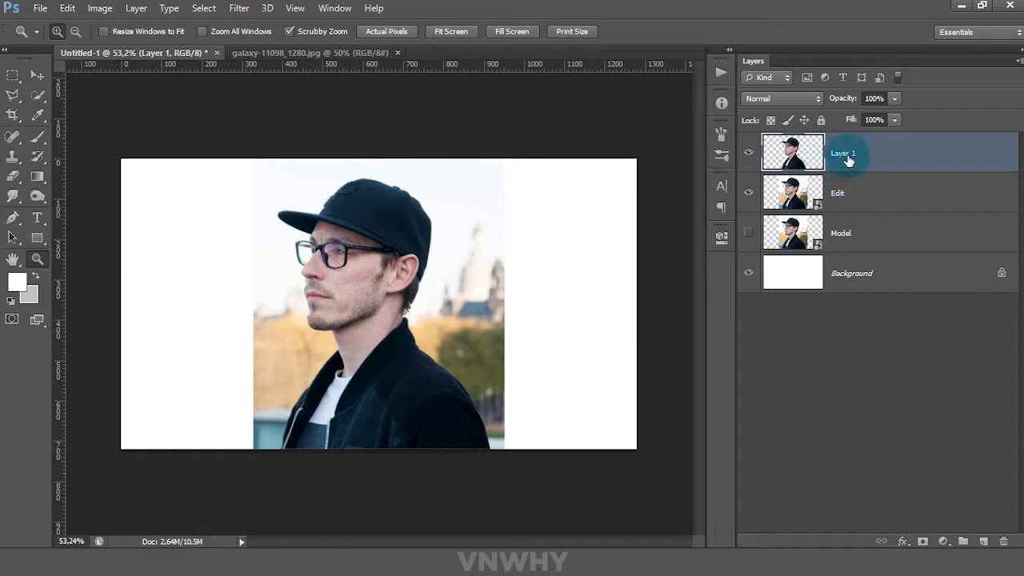
Hide the Edit layer so the cut-out man stands alone on the white background.
left_click(792, 194)
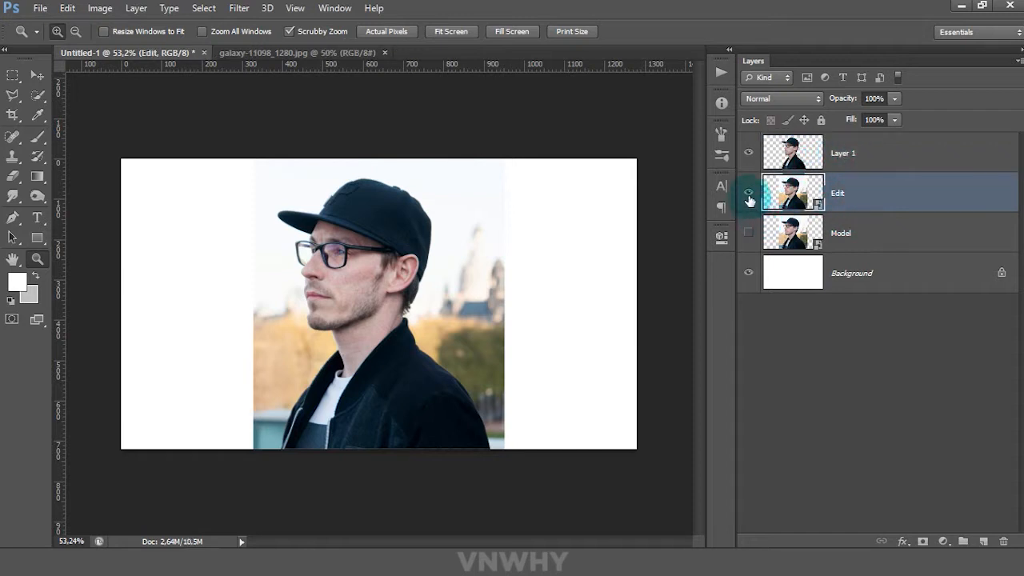
left_click(749, 196)
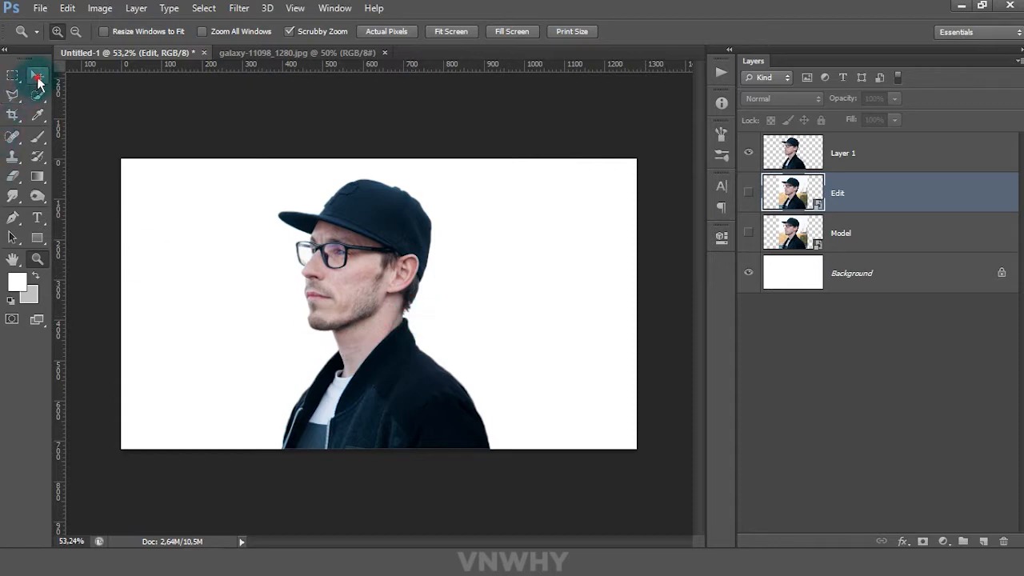
left_click(38, 77)
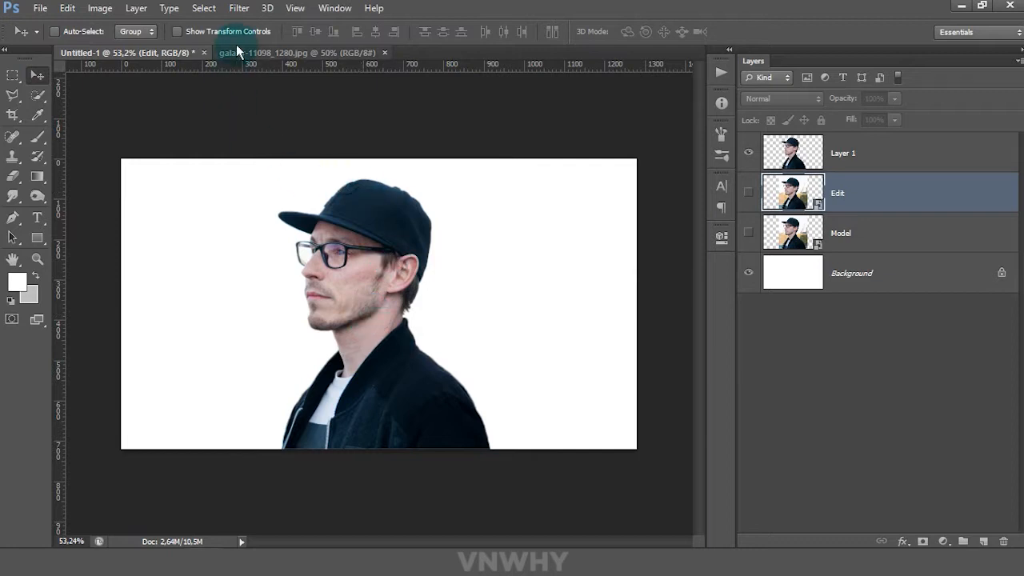
Start a Threshold adjustment on Layer 1.
left_click(100, 10)
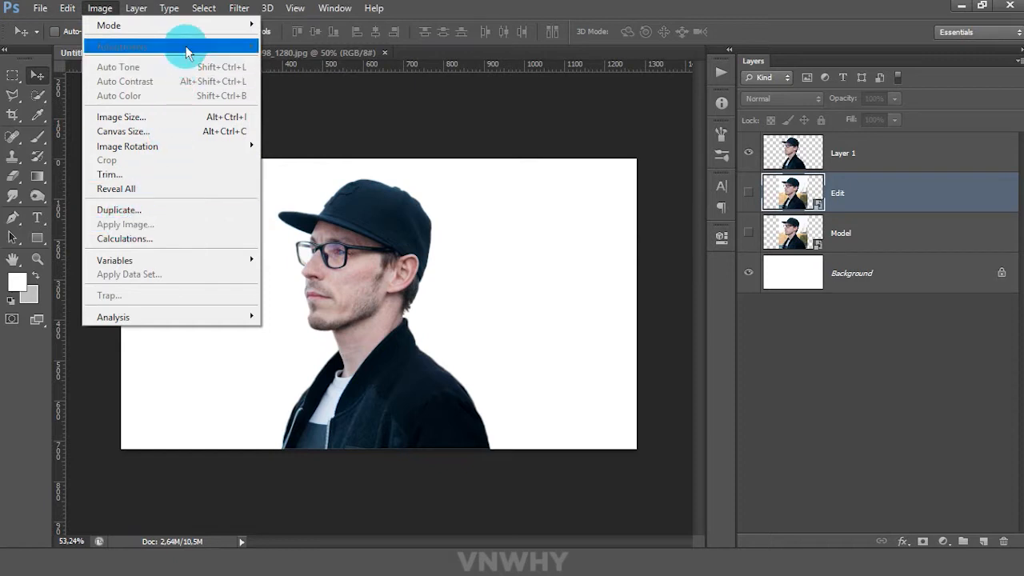
left_click(888, 179)
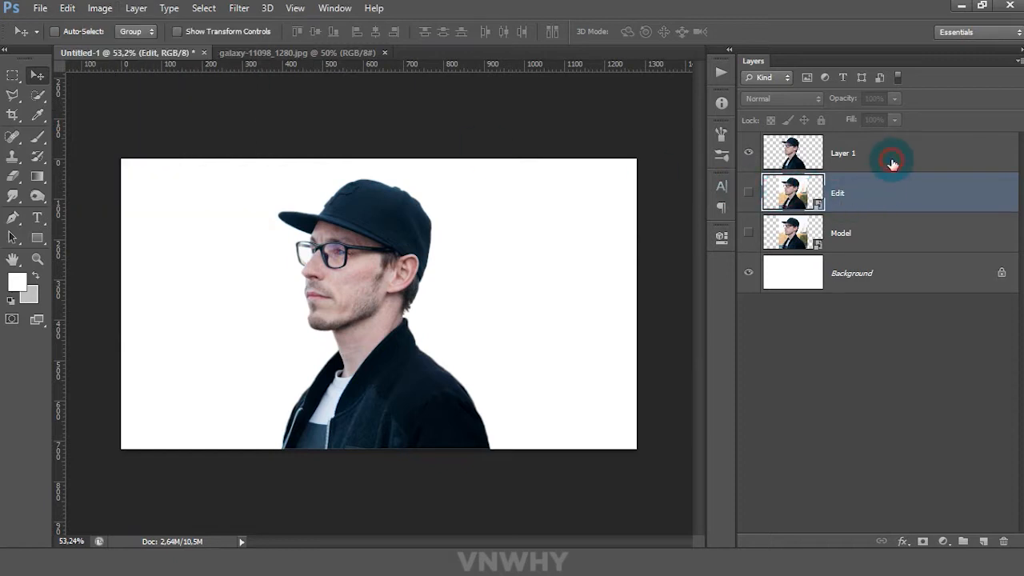
left_click(888, 160)
left_click(102, 9)
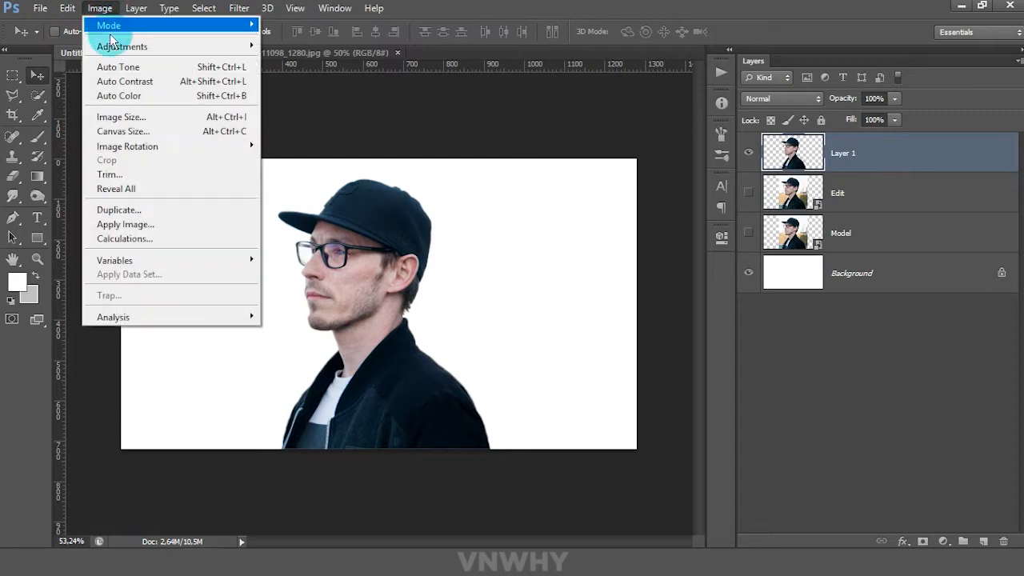
mouse_move(257, 48)
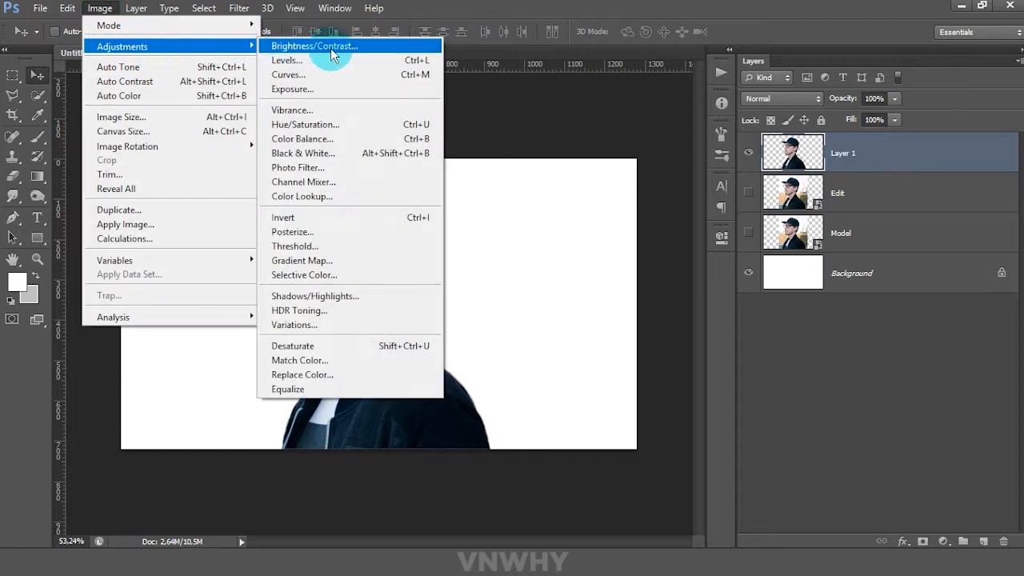
left_click(342, 248)
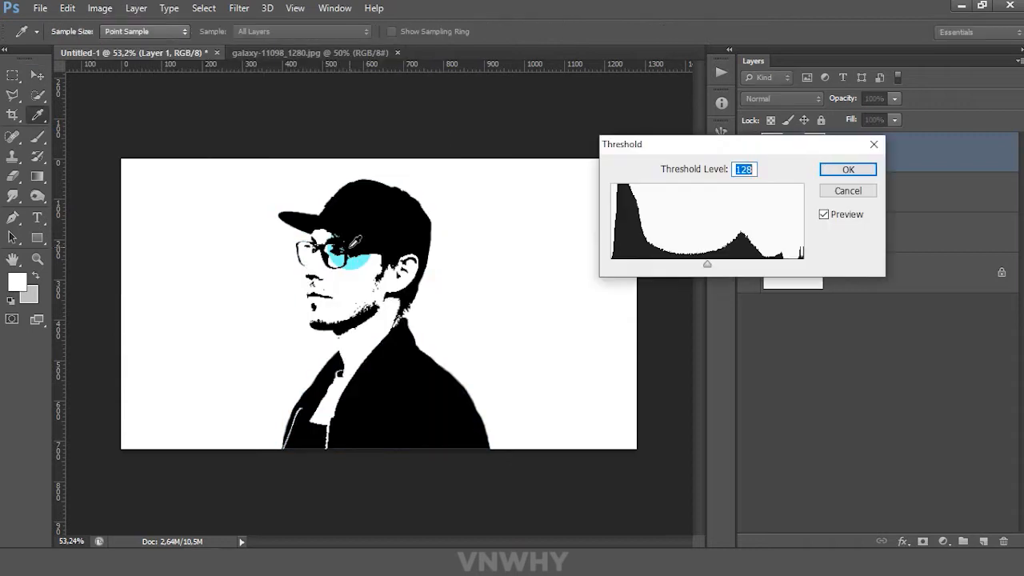
Set the threshold level to 121 and apply the adjustment to the cut-out man.
mouse_move(708, 269)
left_mouse_down()
mouse_move(681, 269)
mouse_move(711, 270)
left_mouse_up()
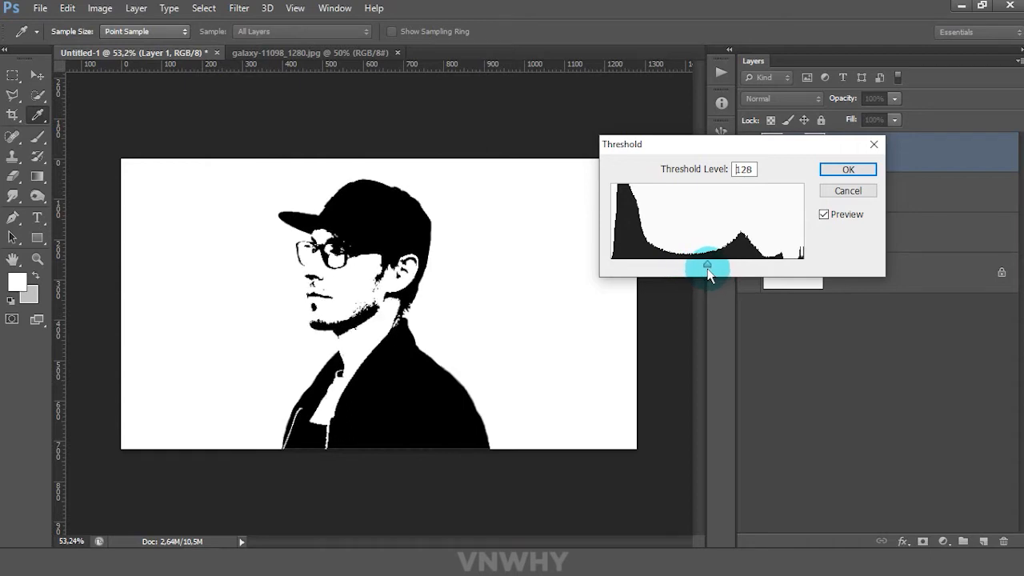
mouse_move(709, 272)
left_mouse_down()
mouse_move(736, 271)
mouse_move(651, 276)
mouse_move(708, 275)
left_mouse_up()
left_click_drag(699, 269, 700, 268)
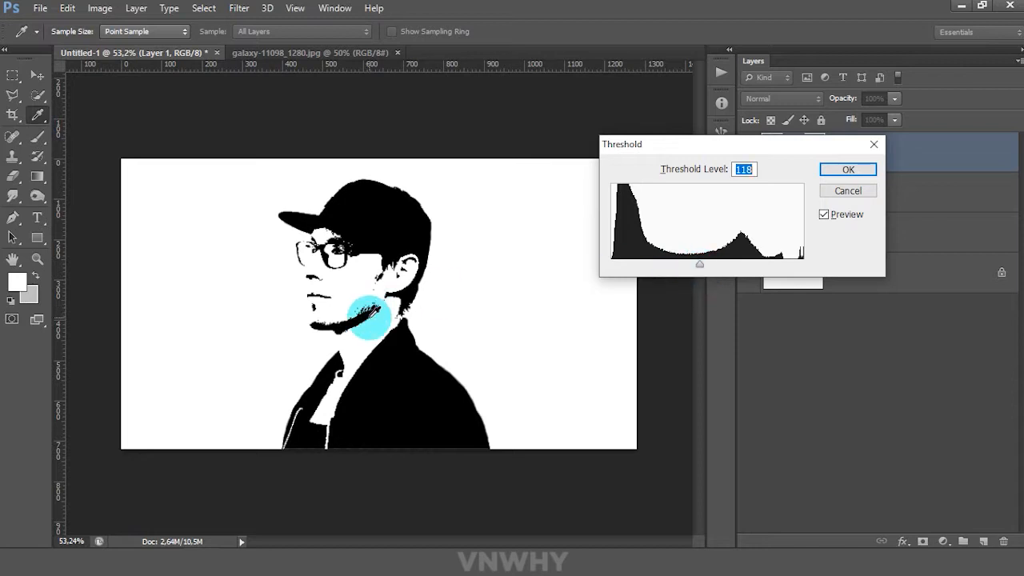
left_click(393, 232)
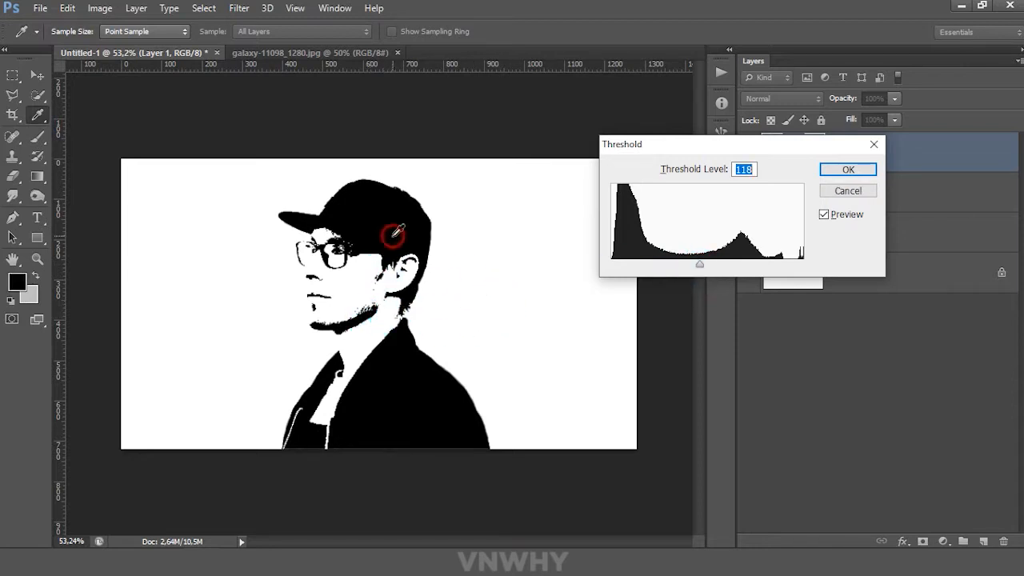
left_click(724, 270)
left_click_drag(734, 270, 694, 263)
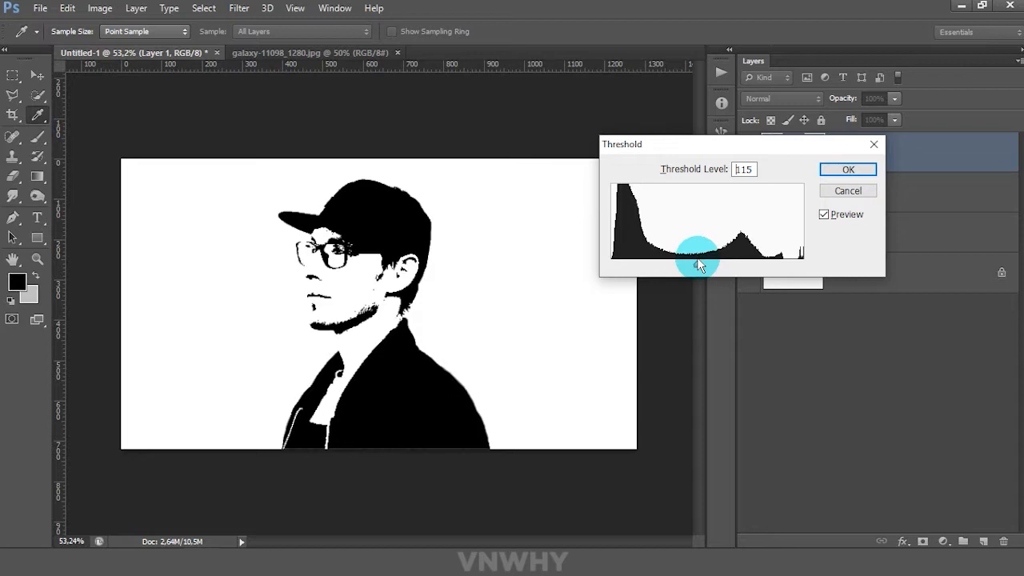
left_click_drag(702, 262, 702, 261)
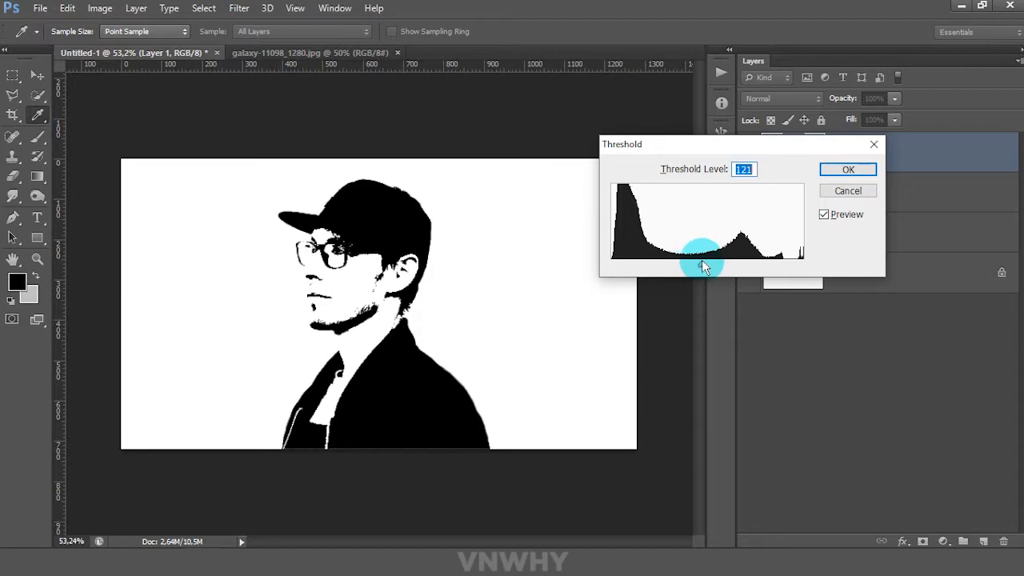
left_click(847, 171)
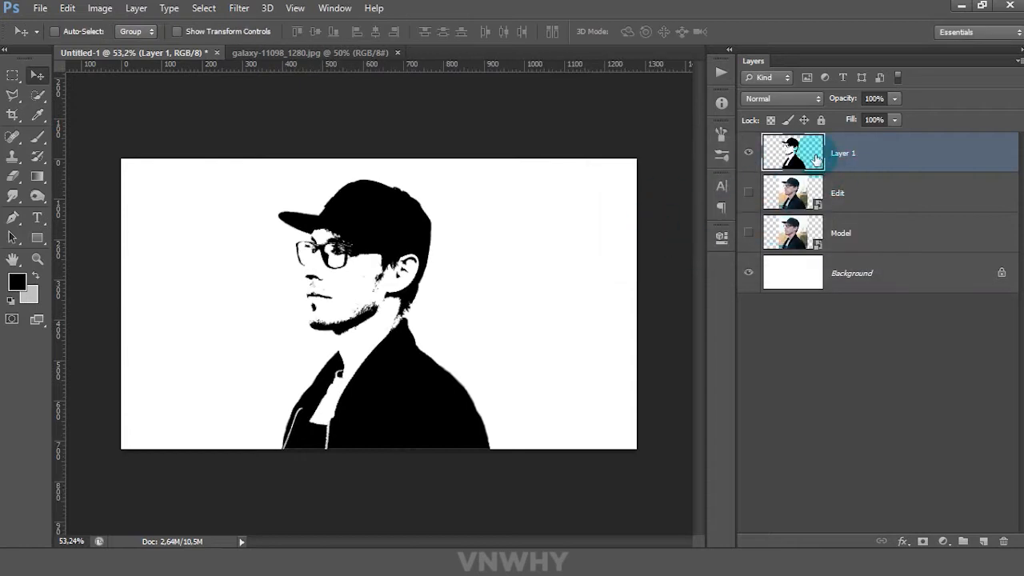
Check Layer 1 by toggling its visibility and hide the Background layer.
left_click(749, 153)
left_click(749, 153)
left_click(749, 275)
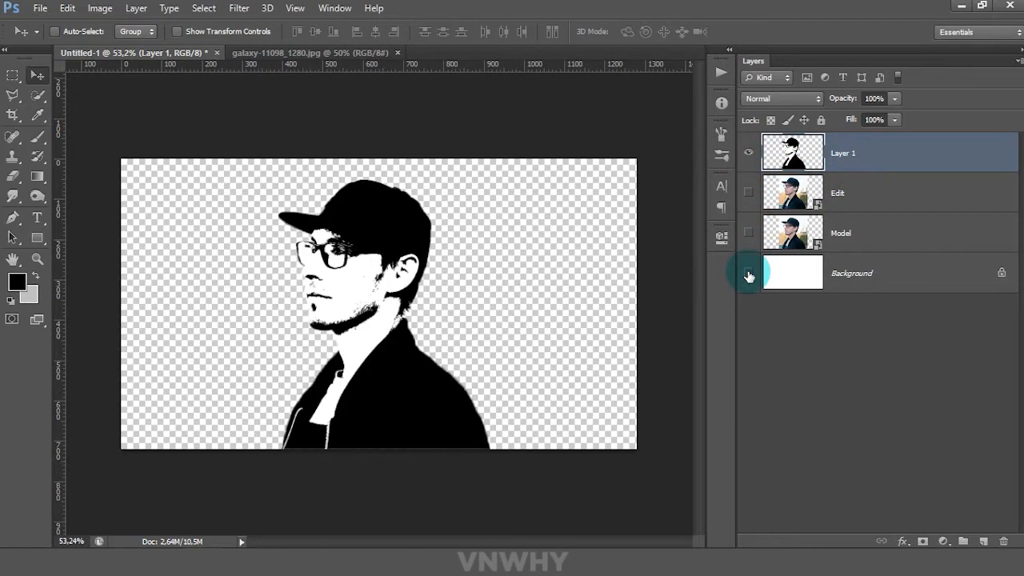
Select the black areas of Layer 1 with Color Range, sampling the black of the cap.
left_click(798, 159)
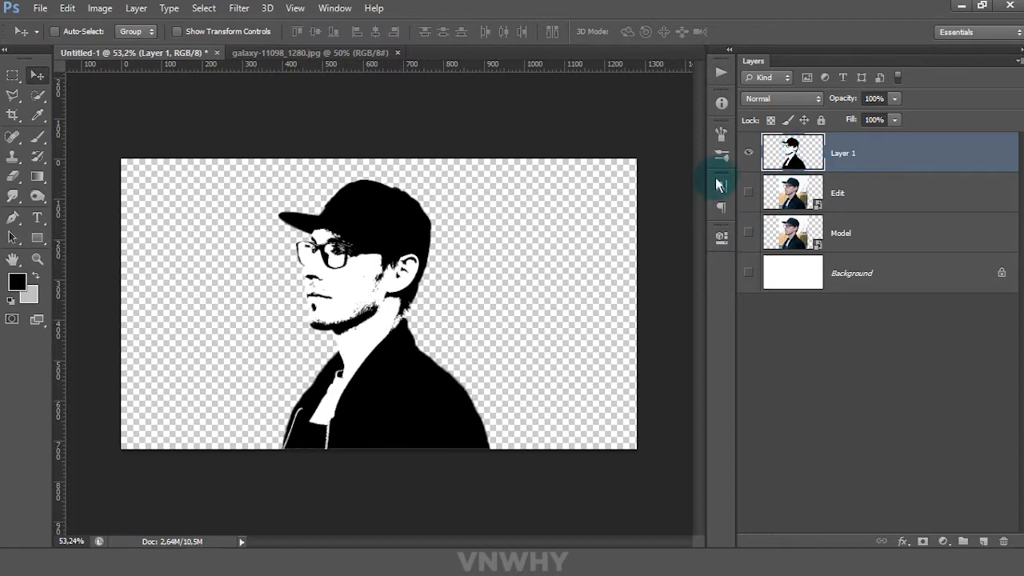
mouse_move(202, 10)
left_mouse_down()
mouse_move(239, 142)
mouse_move(273, 139)
left_mouse_up()
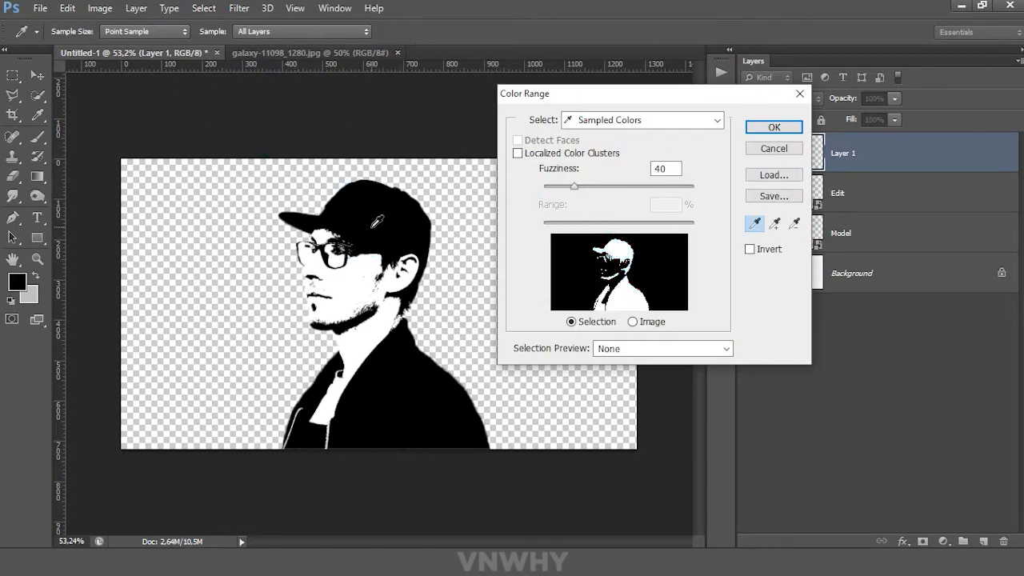
left_click(354, 274)
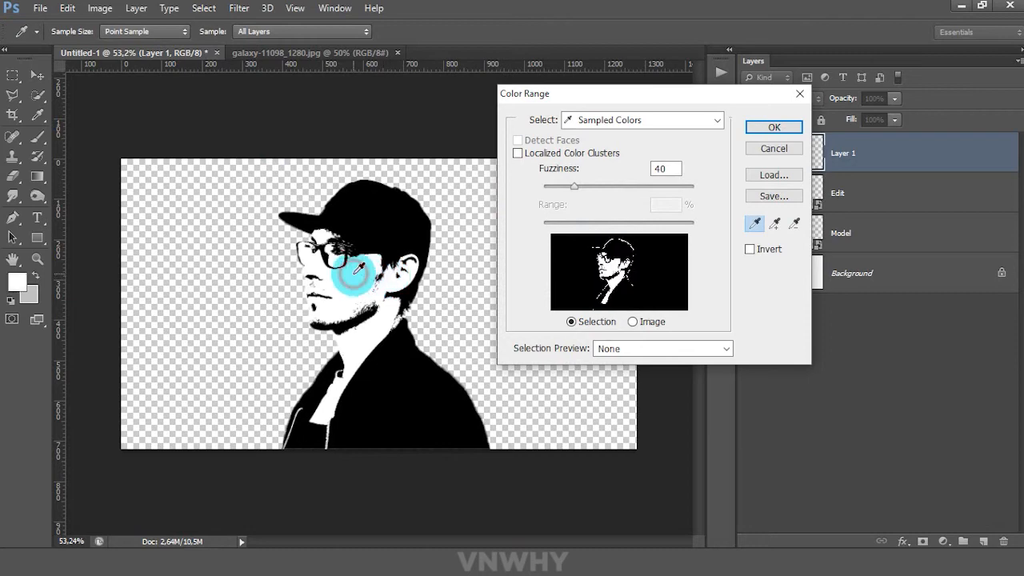
left_click(383, 218)
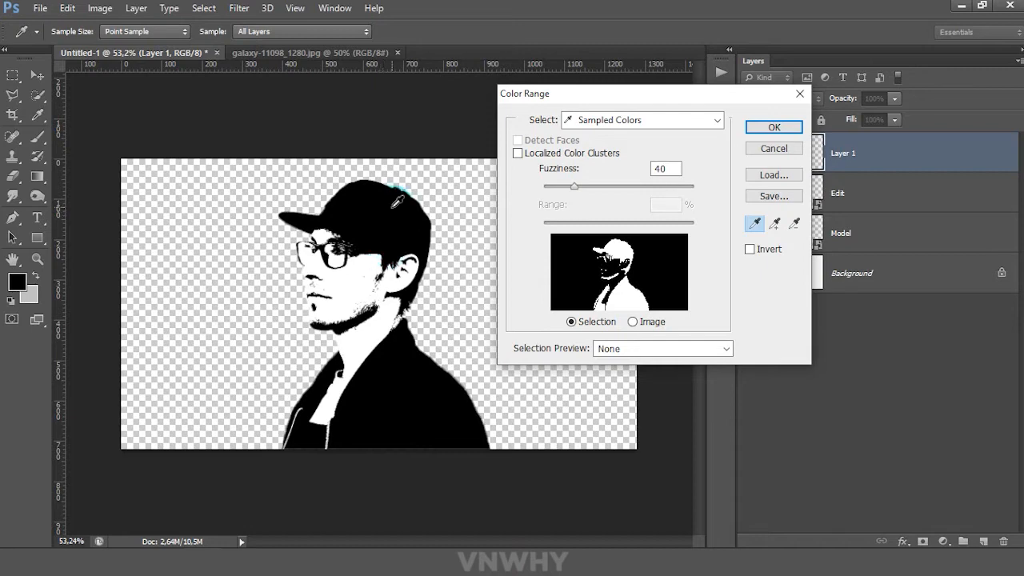
left_click(758, 128)
key("v")
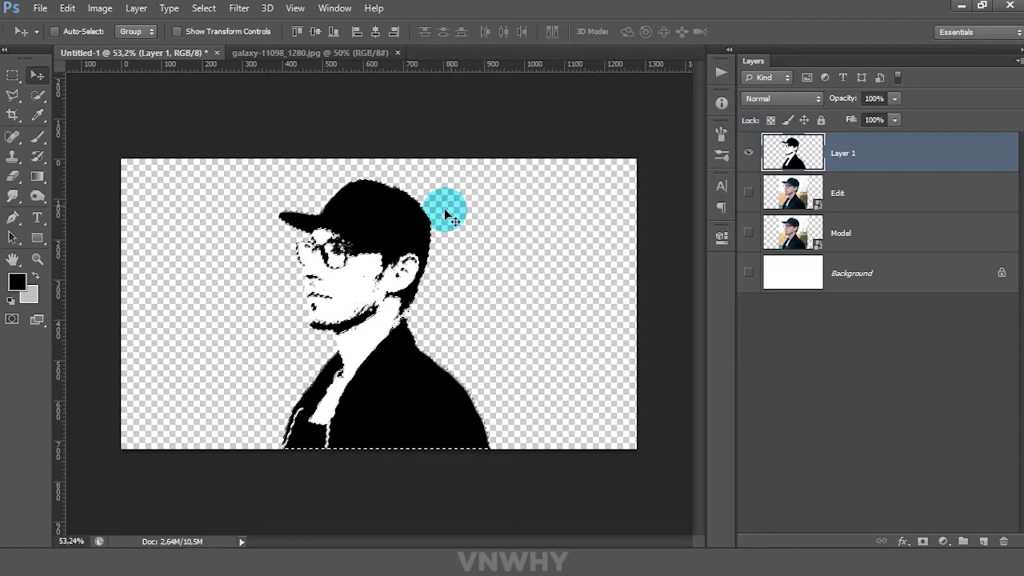
left_click_drag(394, 233, 428, 352)
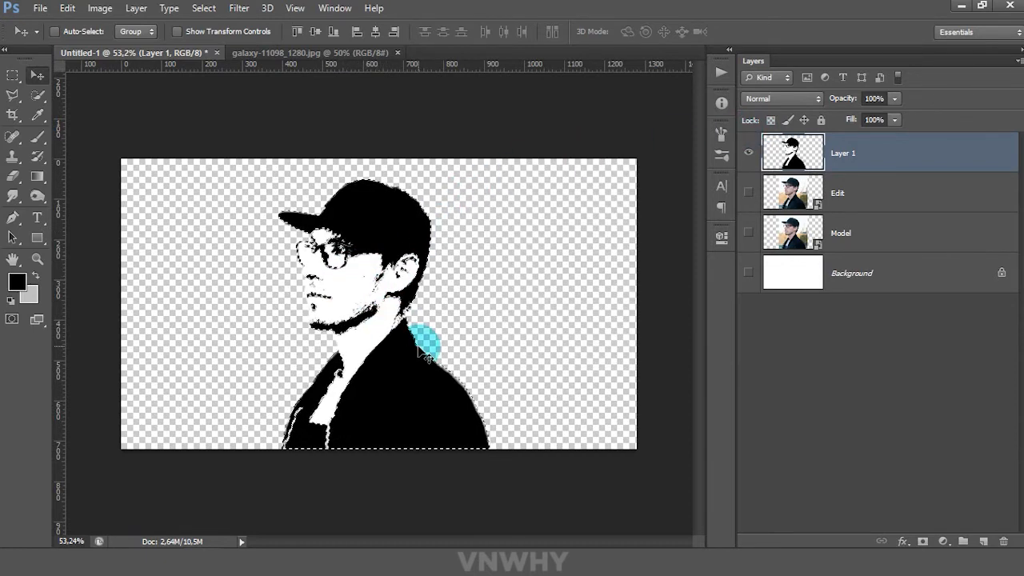
Copy the selected black areas to a new layer, hide Layer 1 and make the new layer active.
key("ctrl+j")
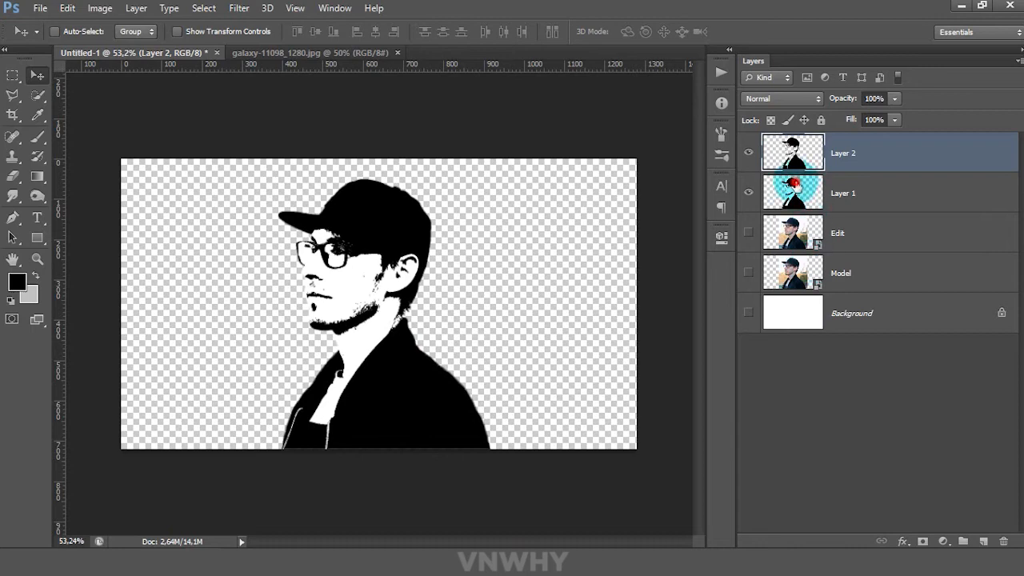
left_click(792, 188)
left_click(747, 196)
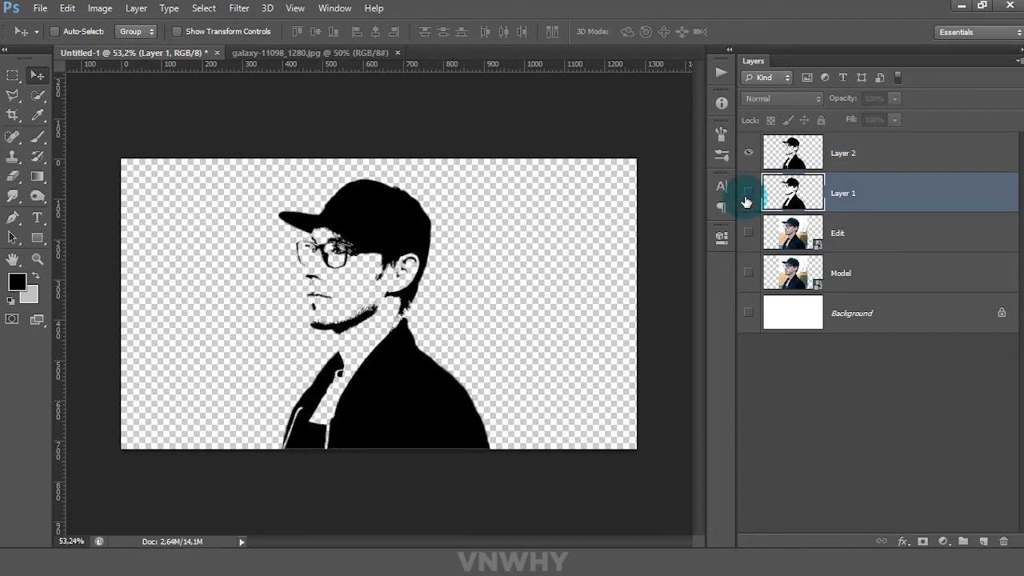
left_click(789, 163)
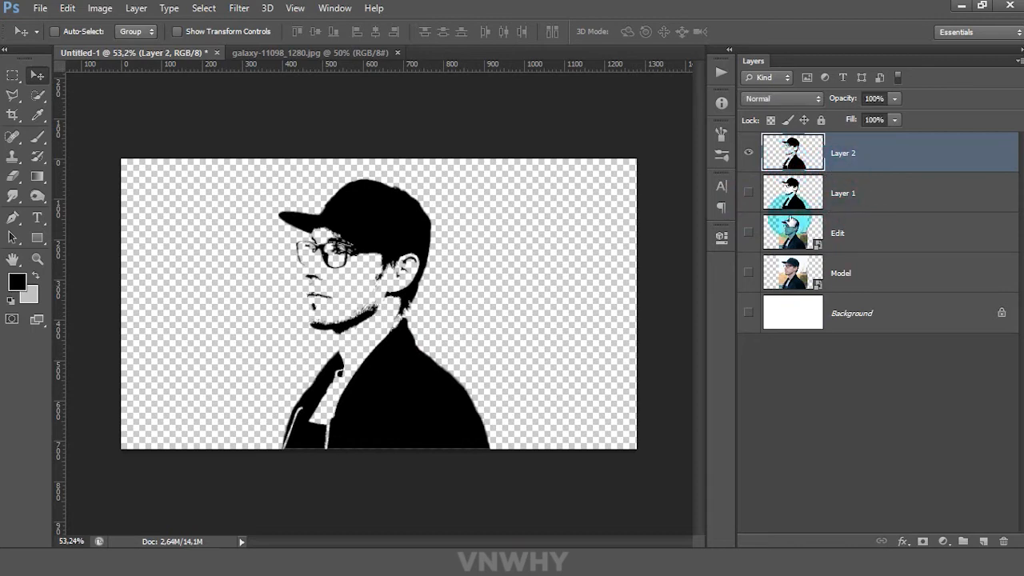
Delete Layer 1 and the Edit layer, keeping Layer 2 as the active layer.
left_click_drag(796, 194, 1005, 541)
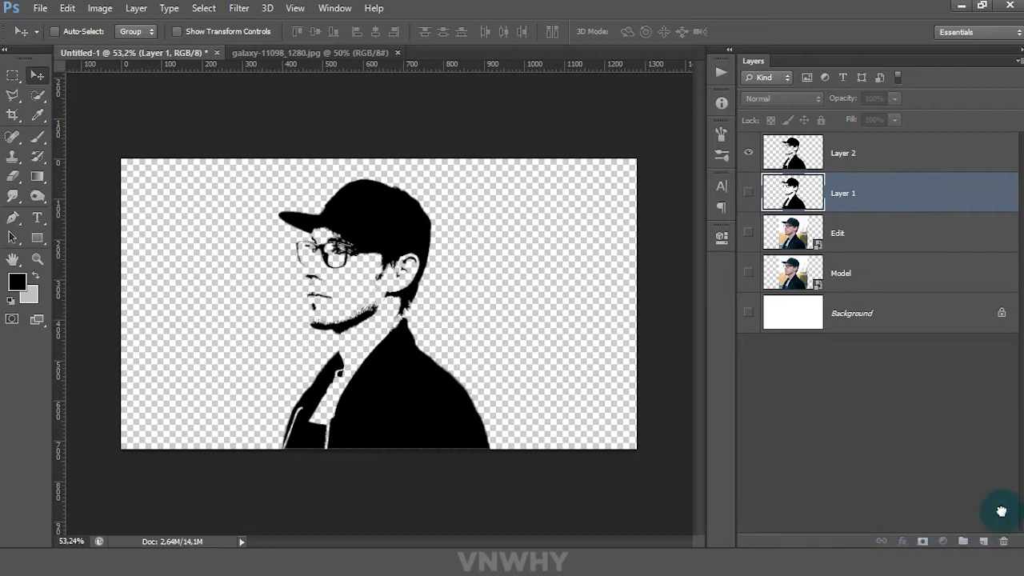
left_click_drag(920, 196, 1003, 542)
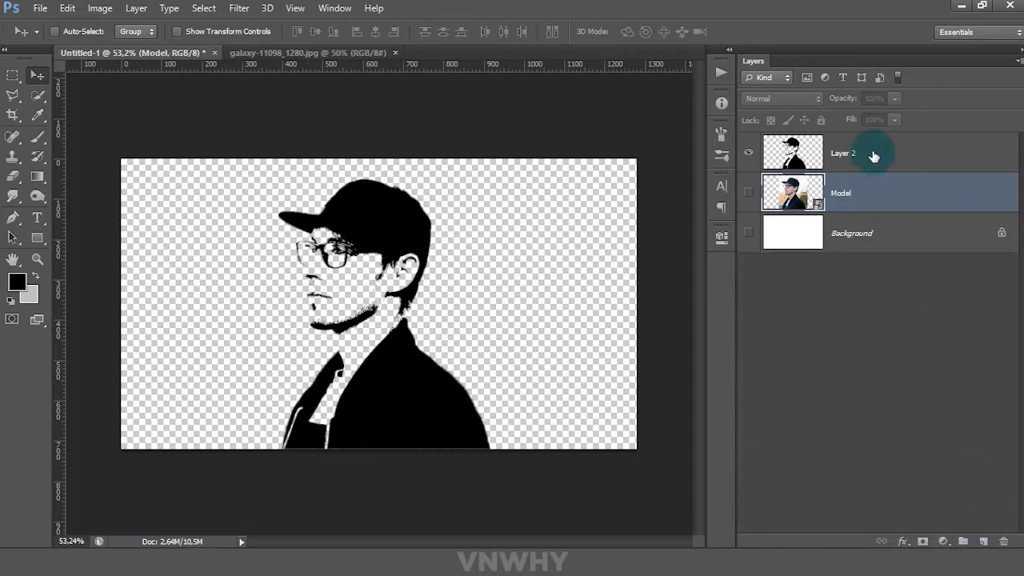
left_click(874, 156)
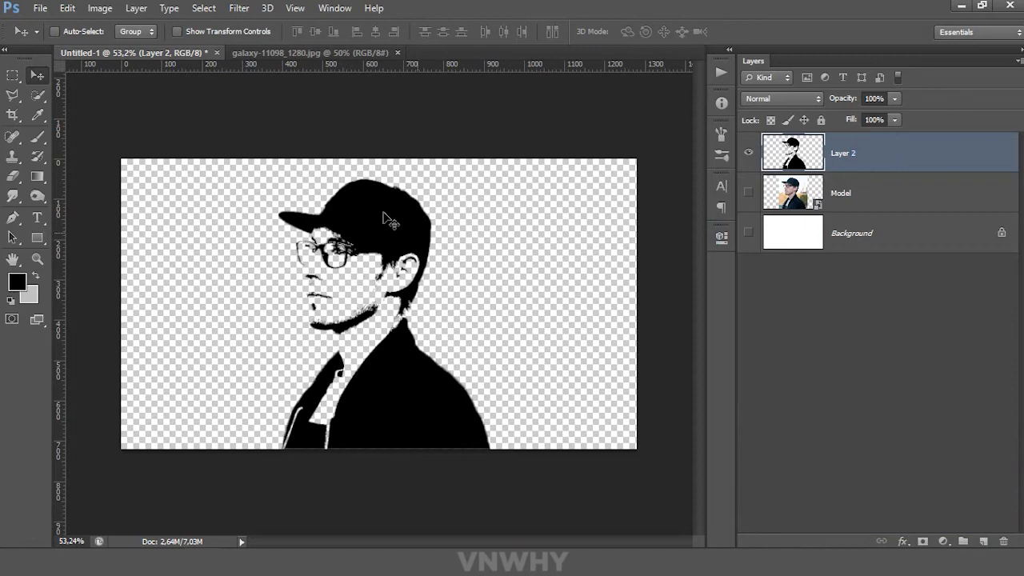
Bring the galaxy picture into the portrait document above Layer 2 and clip it to Layer 2 with a clipping mask.
left_click(316, 53)
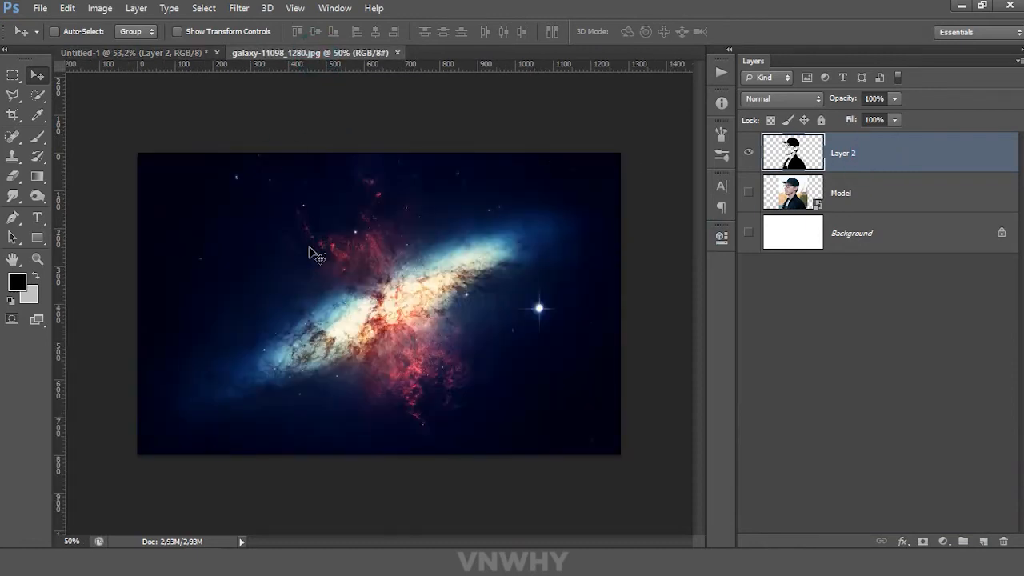
mouse_move(432, 321)
left_mouse_down()
mouse_move(373, 244)
mouse_move(184, 72)
mouse_move(181, 58)
mouse_move(305, 183)
mouse_move(402, 341)
mouse_move(418, 336)
left_mouse_up()
left_click(882, 157)
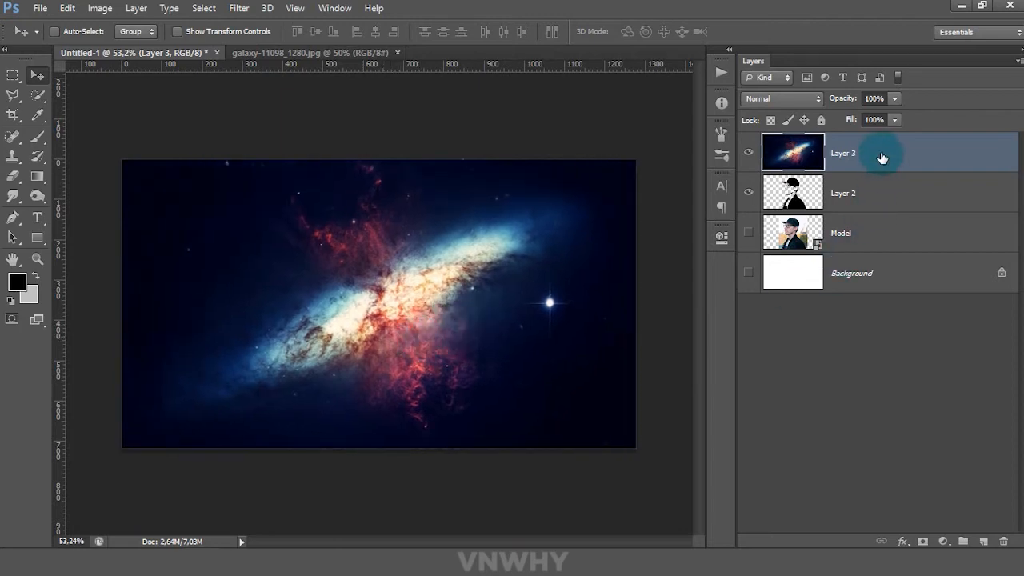
right_click(884, 158)
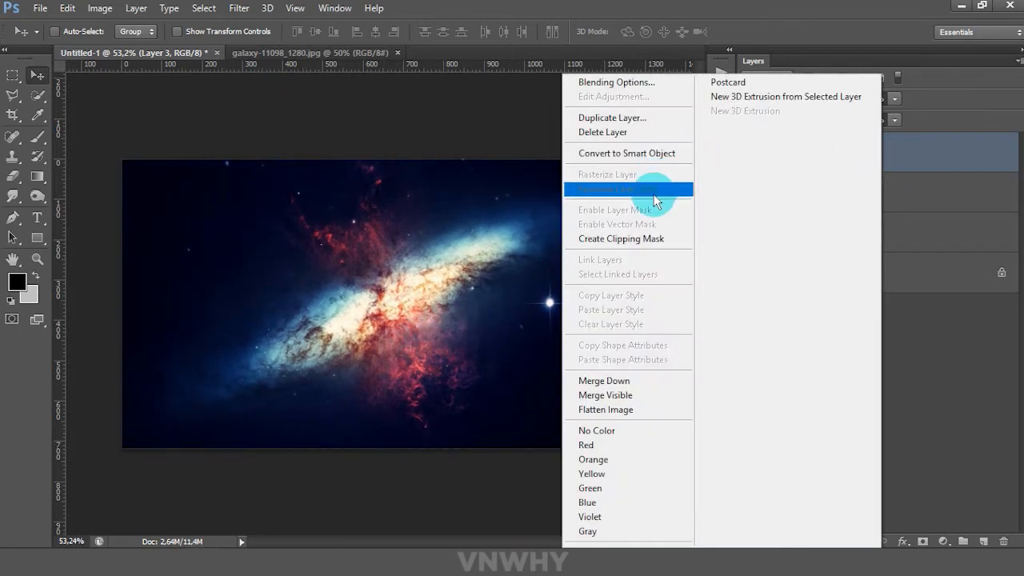
left_click(632, 238)
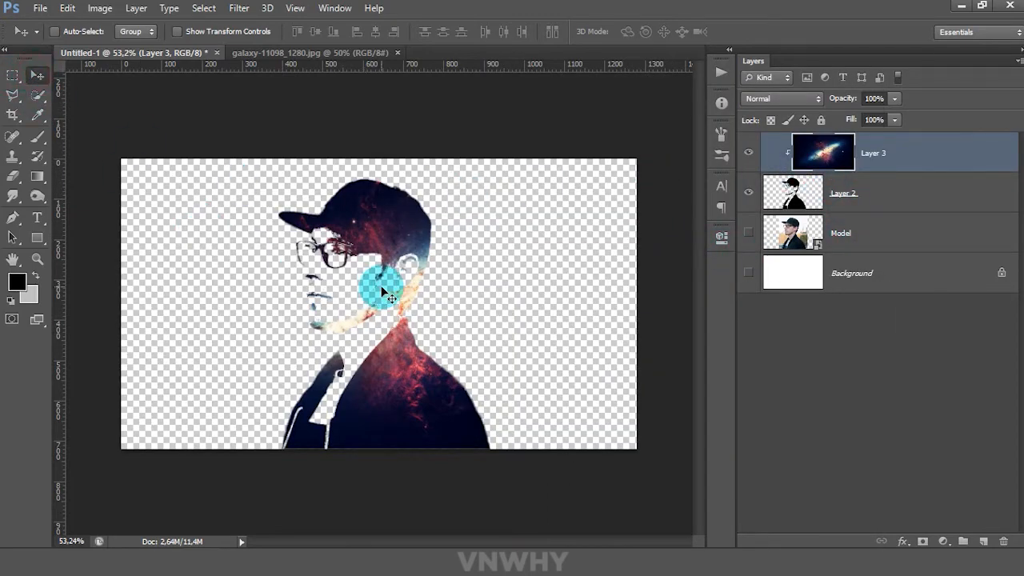
Transform the galaxy layer to about 95.5% width and 93.4% height, rotated about -22°, so its bright band crosses the shoulder.
key("ctrl+t")
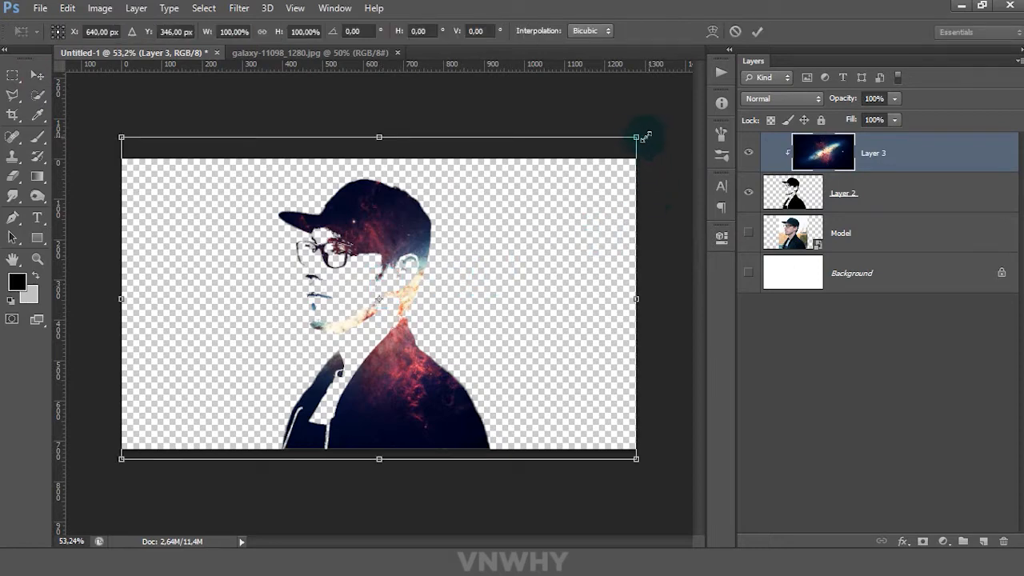
left_click_drag(637, 136, 591, 164)
left_click_drag(602, 445, 611, 393)
left_click_drag(546, 364, 542, 374)
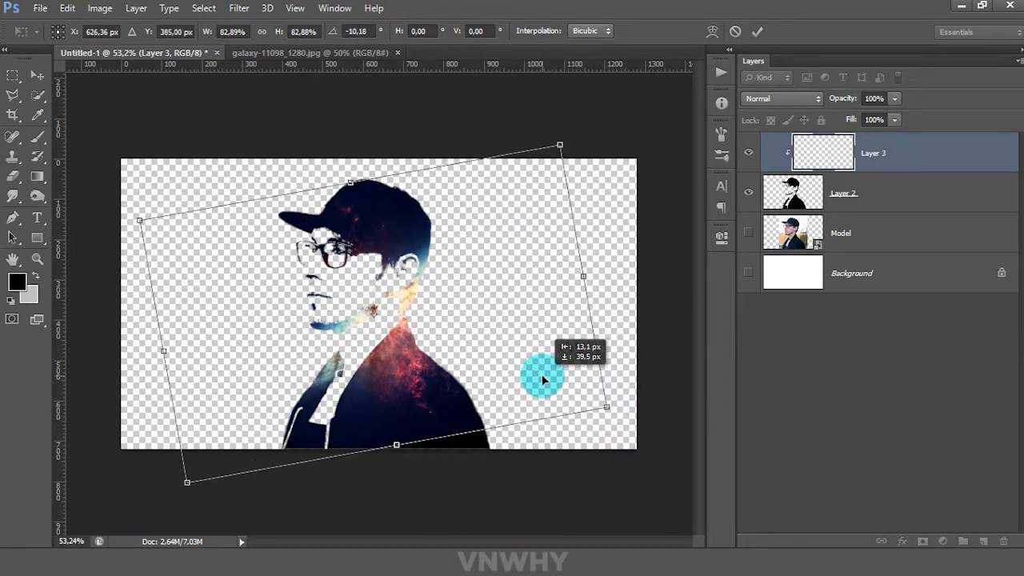
left_click_drag(605, 408, 635, 426)
left_click_drag(526, 400, 529, 411)
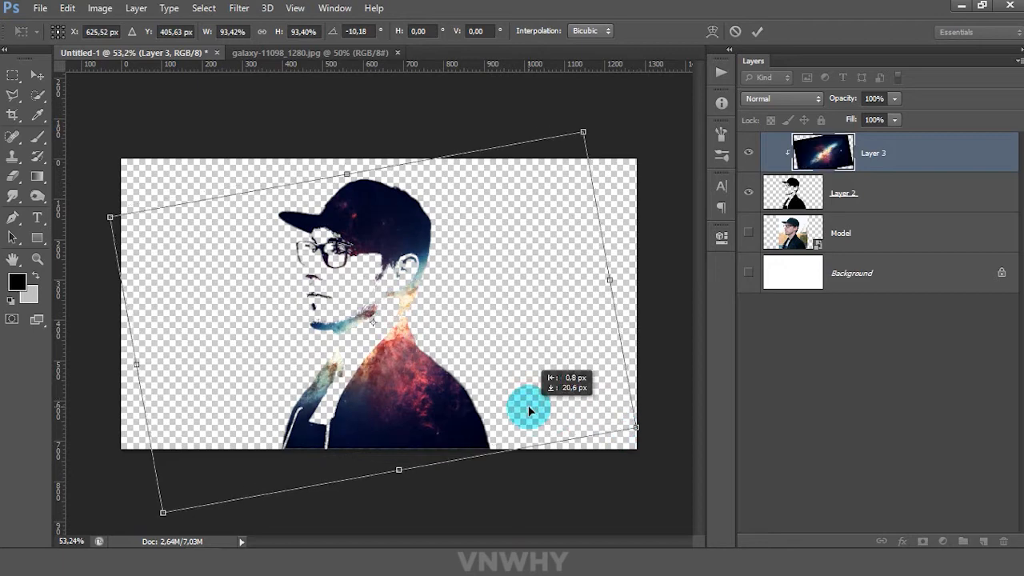
left_click_drag(634, 422, 642, 376)
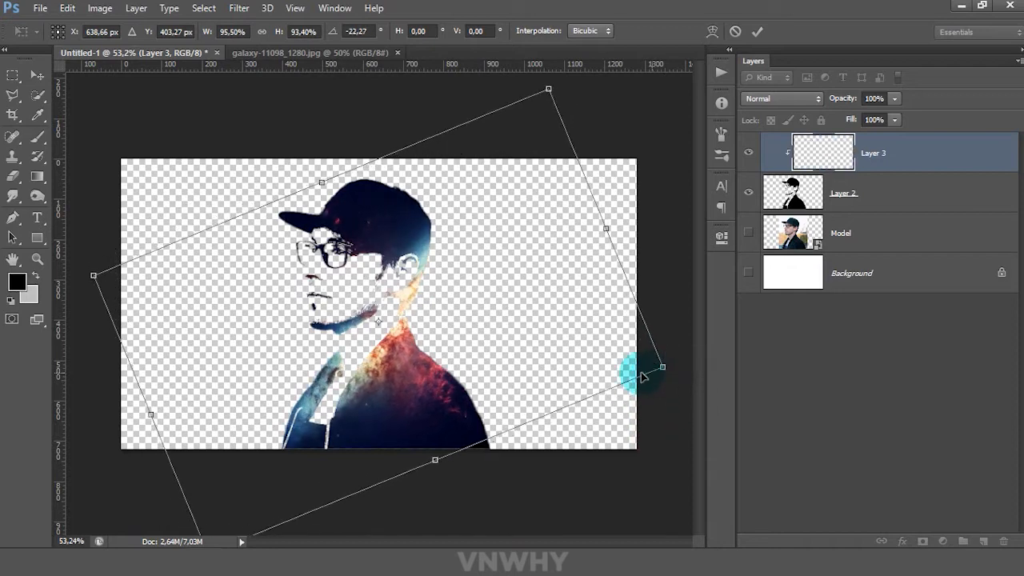
double_click(521, 359)
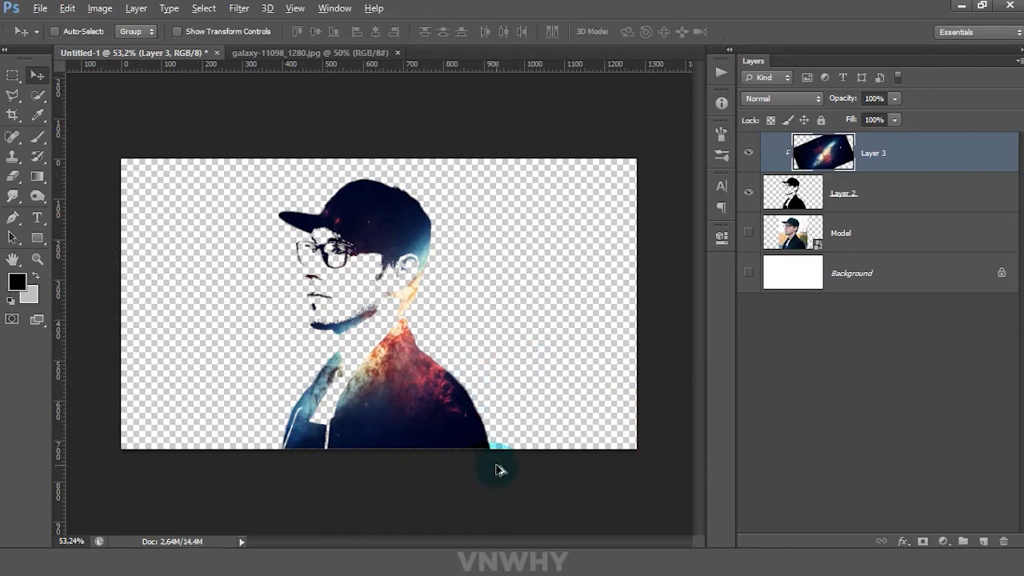
Shift the galaxy slightly inside the man's silhouette and show the white Background layer.
scroll(500, 470, "up", 2)
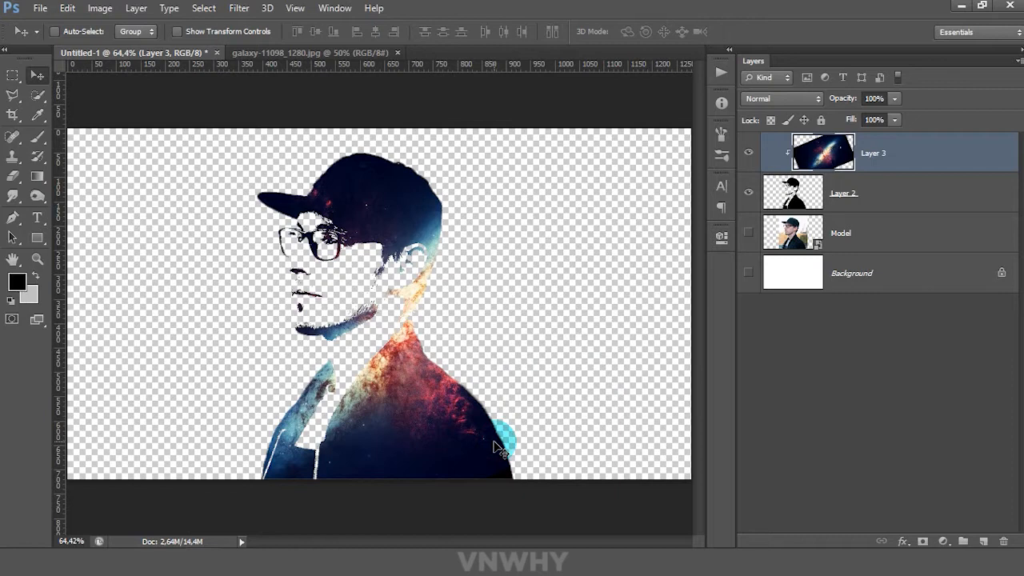
left_click_drag(498, 451, 499, 449)
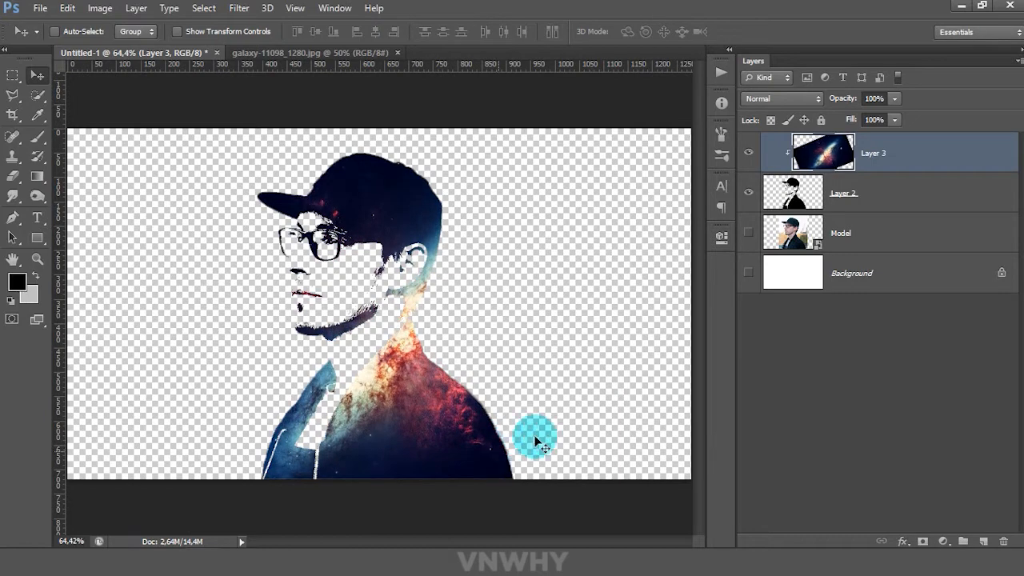
scroll(546, 365, "down", 1)
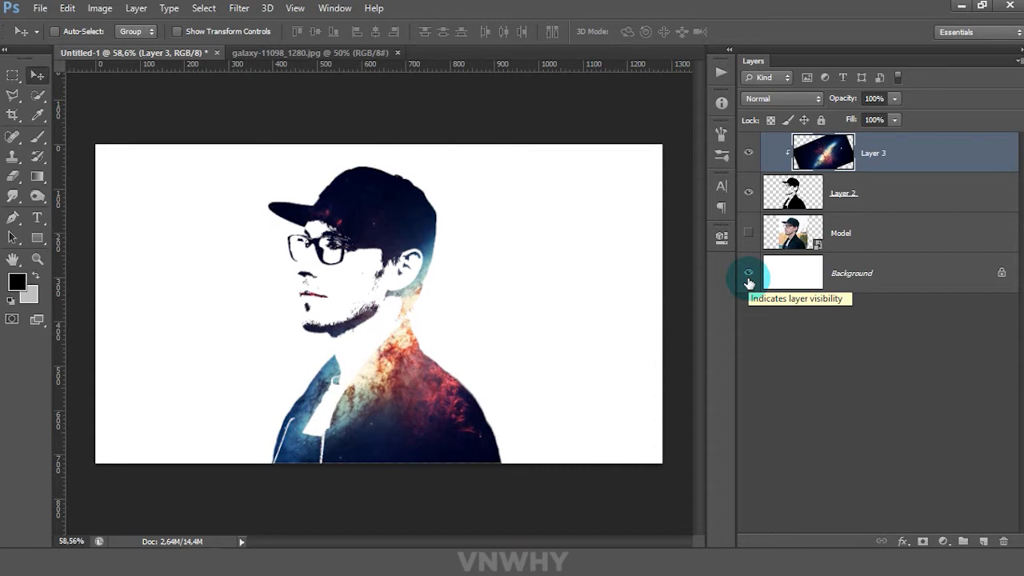
left_click_drag(364, 336, 418, 331)
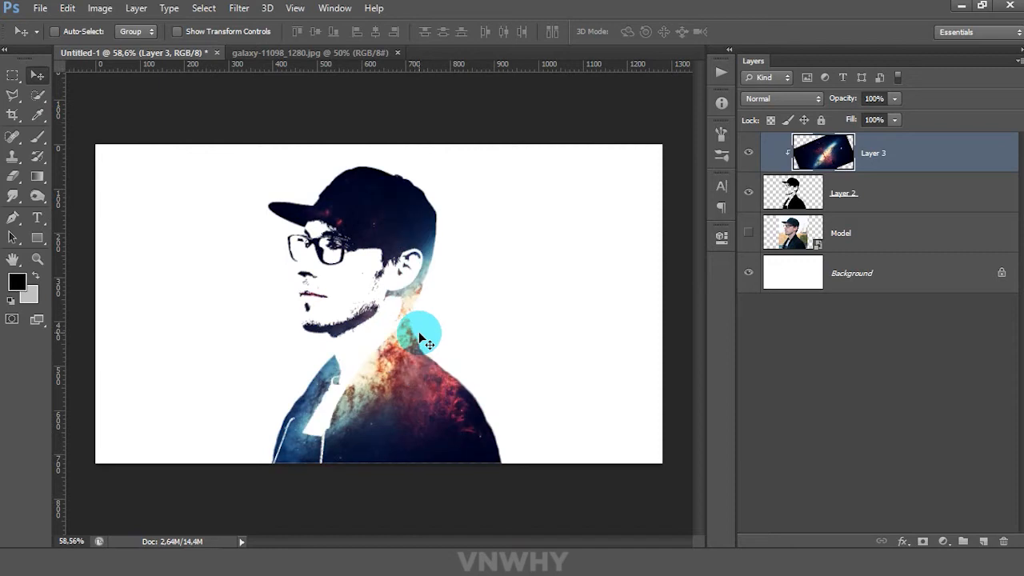
Move Layer 2 and Layer 3 together so the man stands in the right half of the canvas.
left_click(914, 202, "shift")
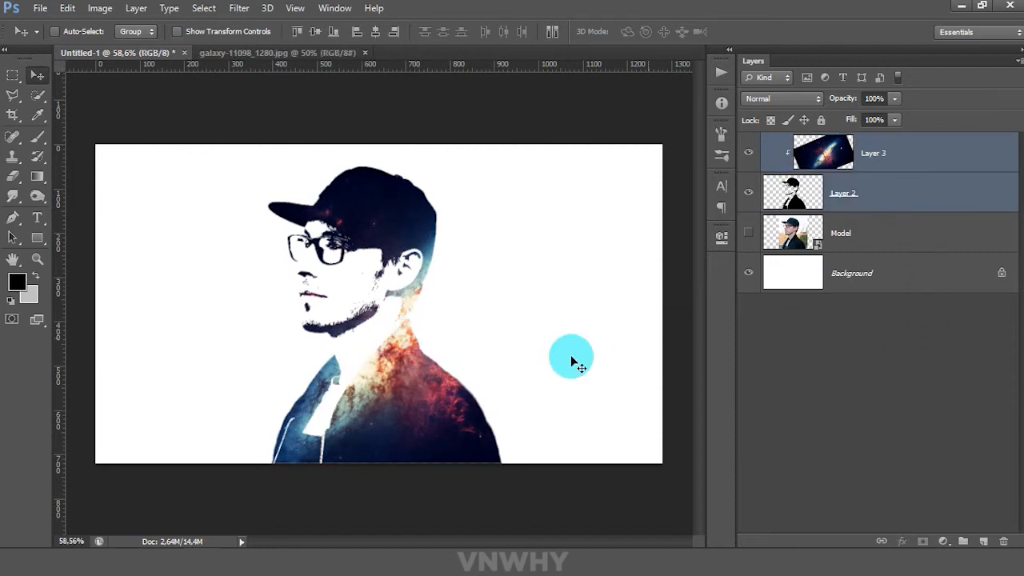
left_click_drag(465, 379, 573, 370)
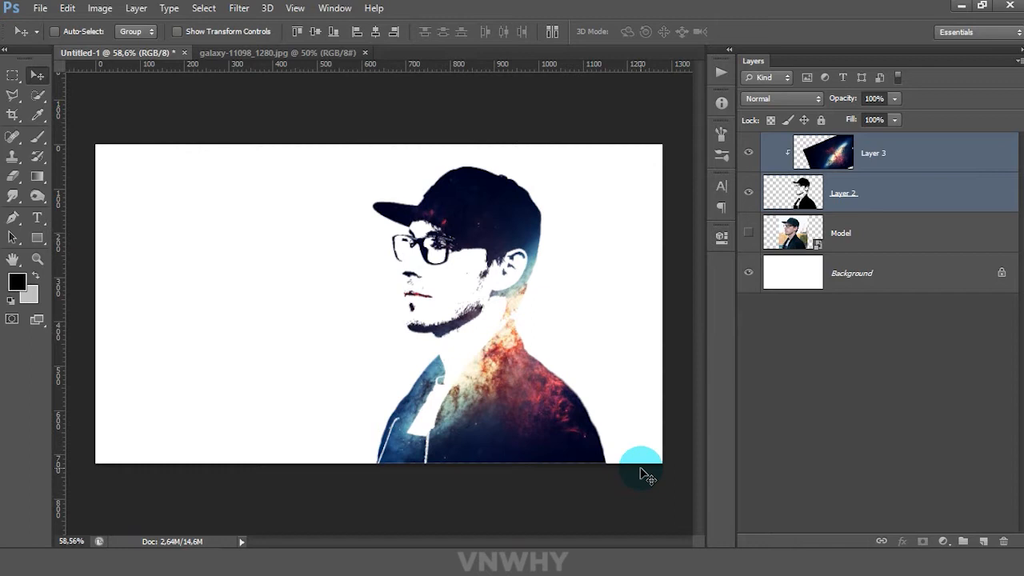
Add a Bevel & Emboss effect to Layer 2 with a size of 7 px and soften of 7 px.
left_click(937, 183)
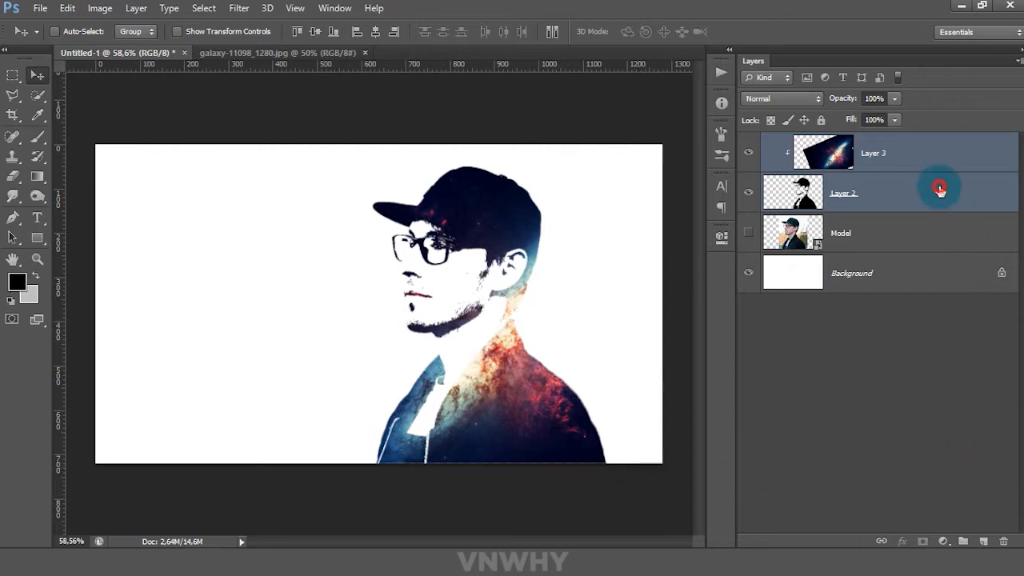
right_click(901, 192)
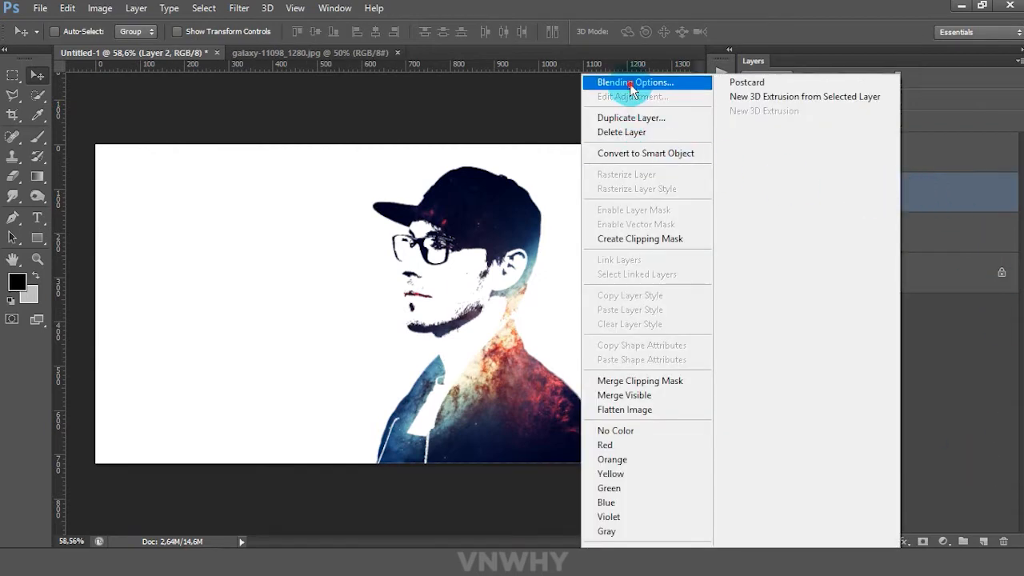
left_click(630, 84)
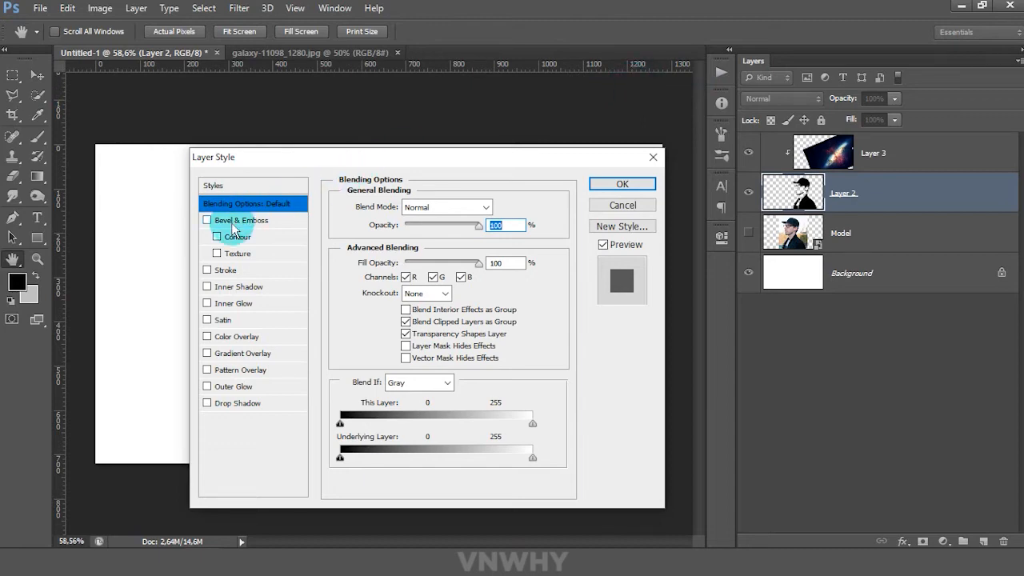
left_click_drag(247, 162, 658, 162)
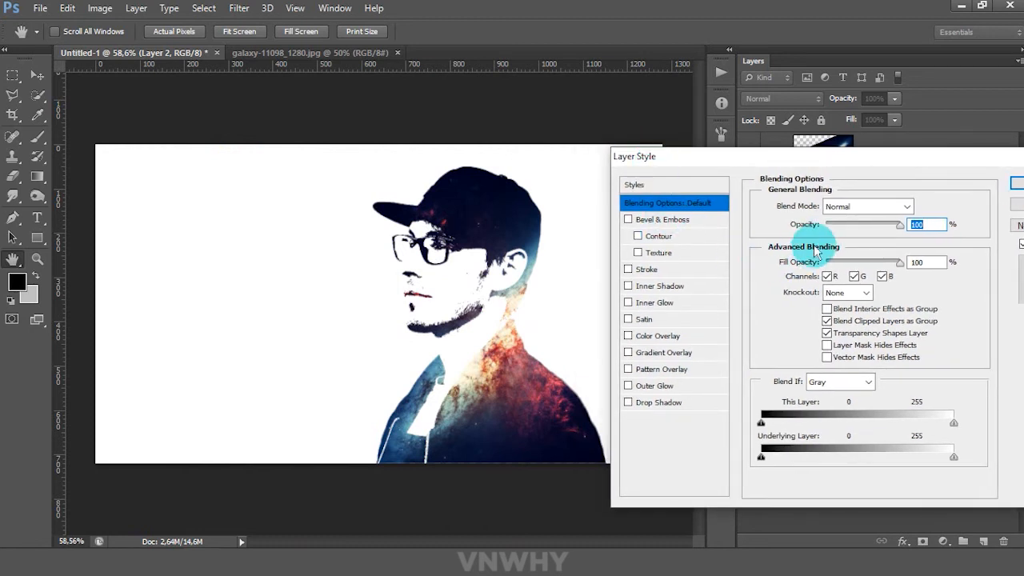
left_click(663, 217)
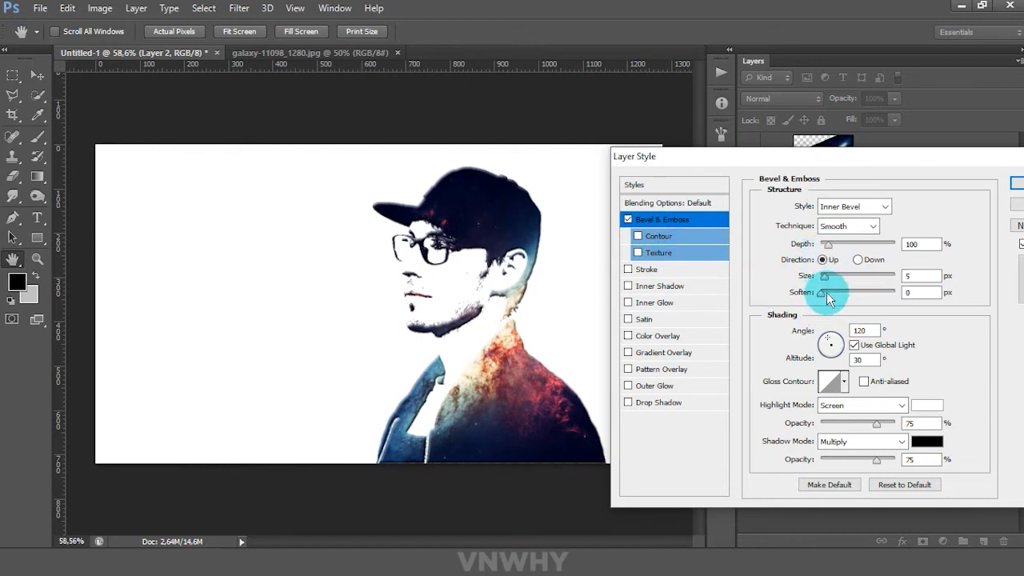
left_click_drag(823, 300, 826, 278)
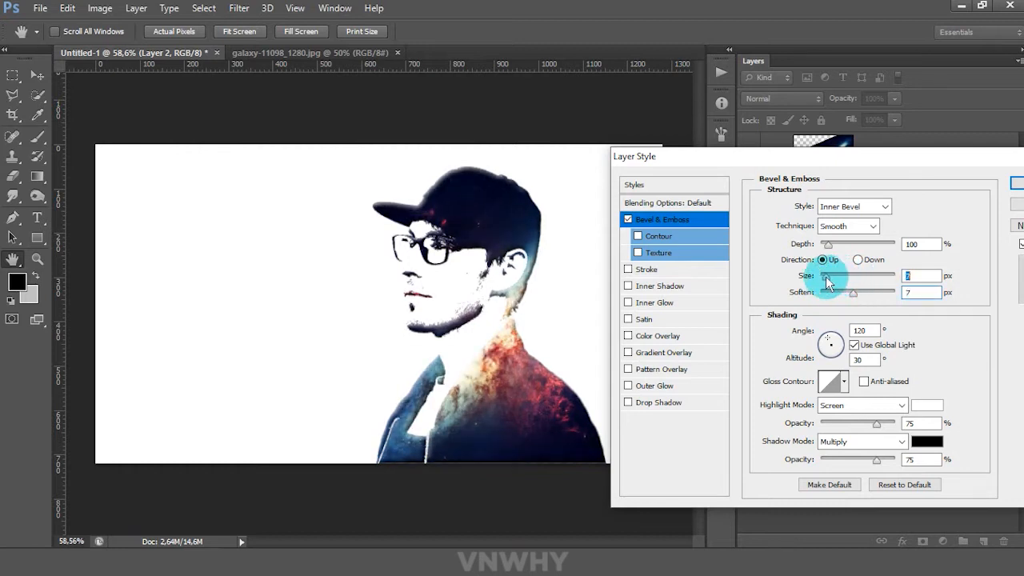
left_click(547, 328)
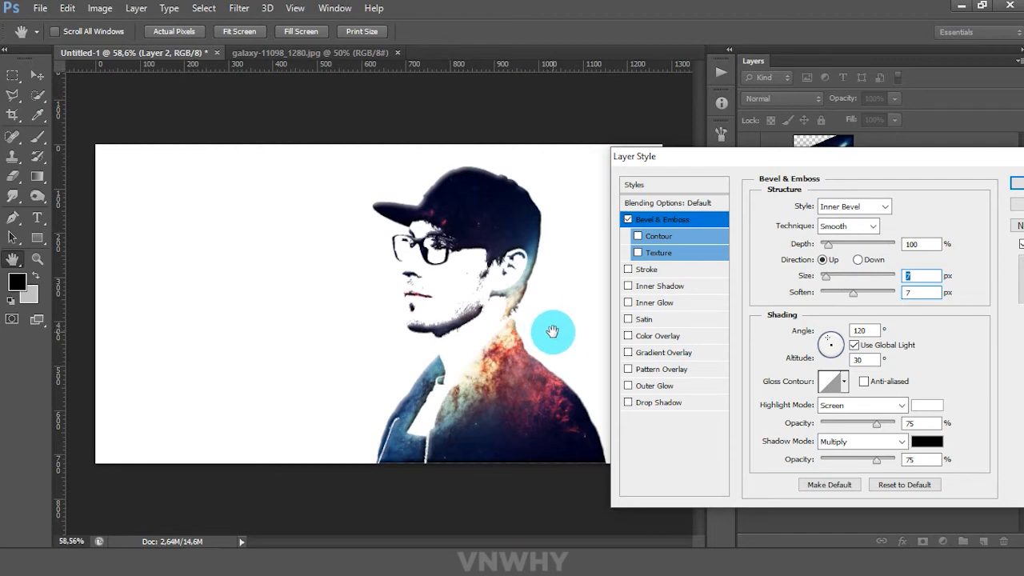
Enable the bevel's Contour with a range of 81% and apply the layer style.
left_click(655, 238)
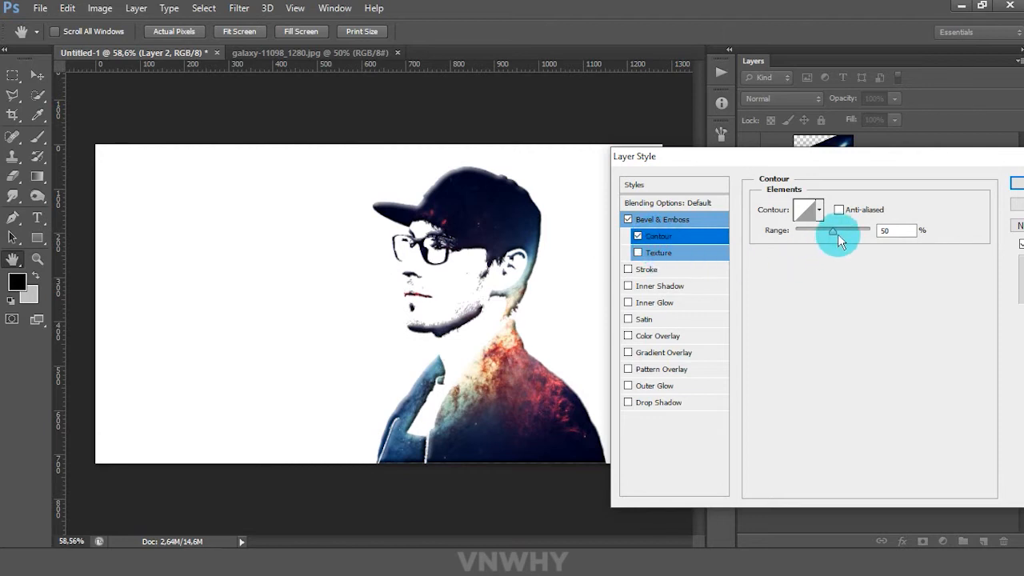
left_click_drag(835, 237, 854, 245)
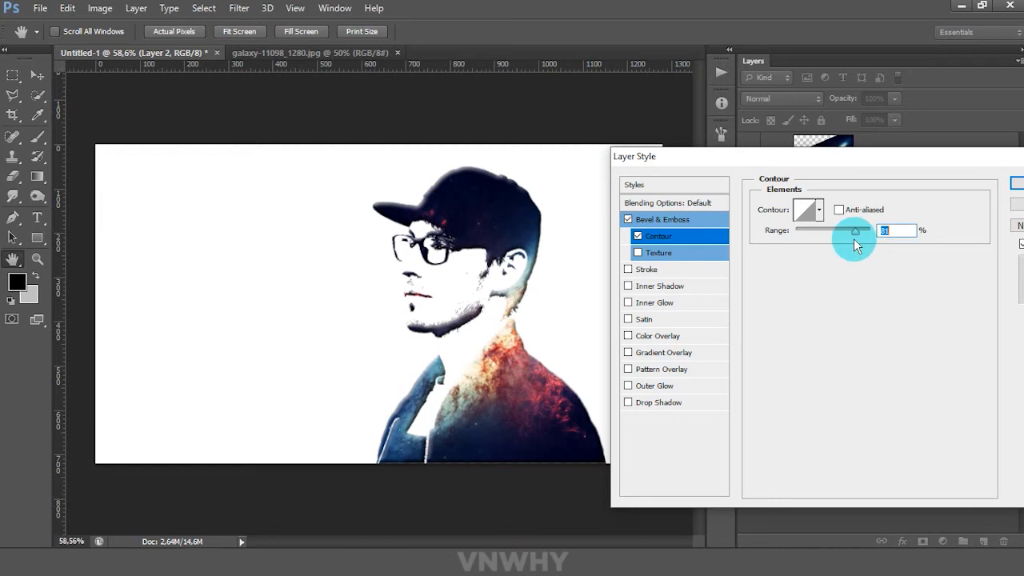
key("Return")
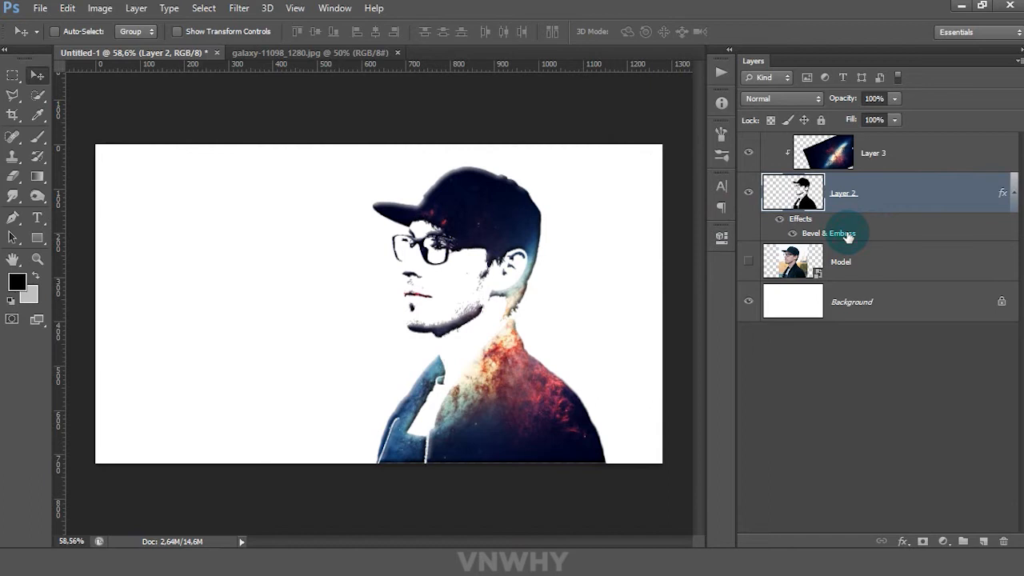
Enable the Texture option of Layer 2's Bevel & Emboss effect with a scale of 1%.
double_click(848, 236)
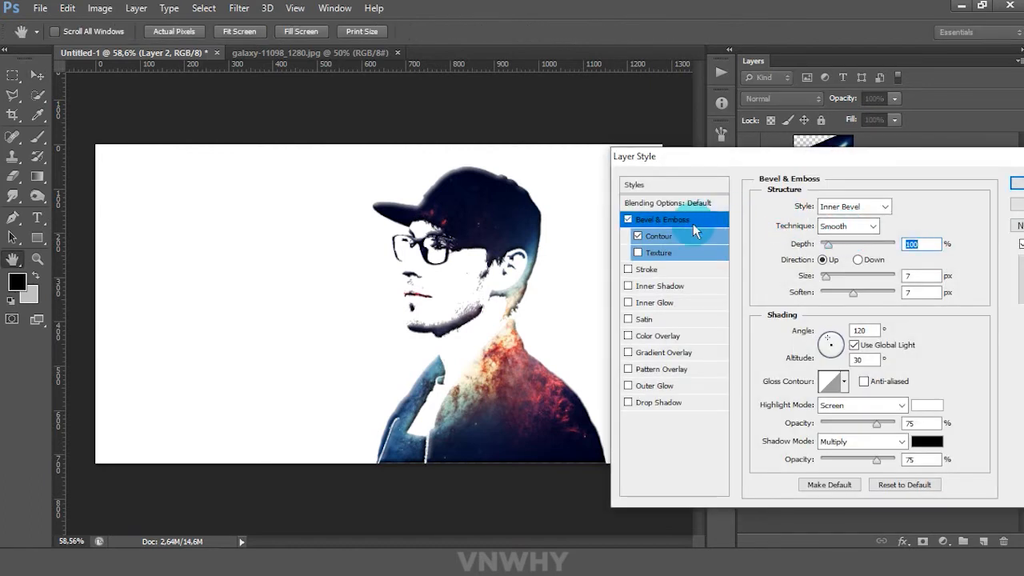
left_click(656, 253)
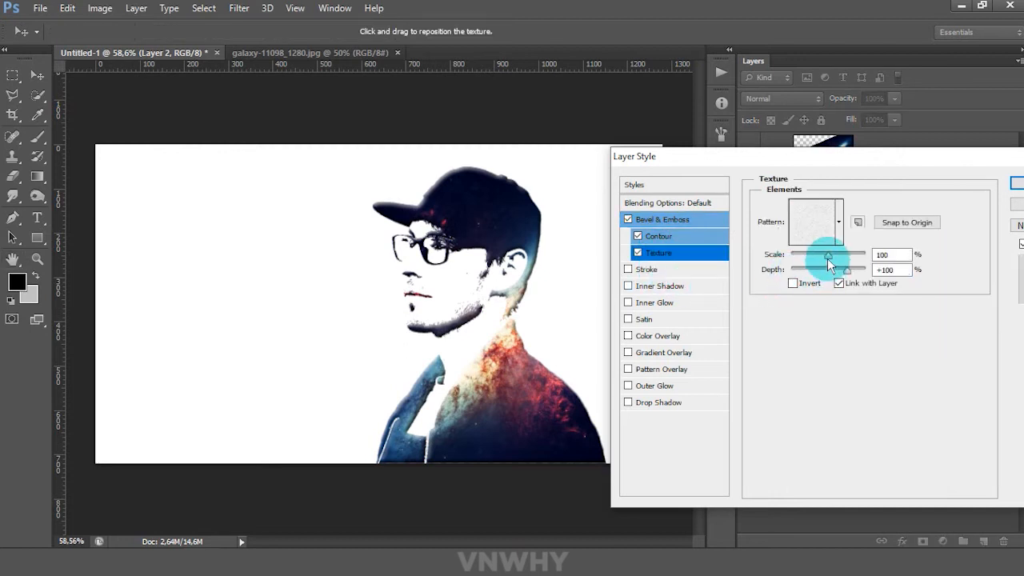
left_click_drag(830, 260, 725, 262)
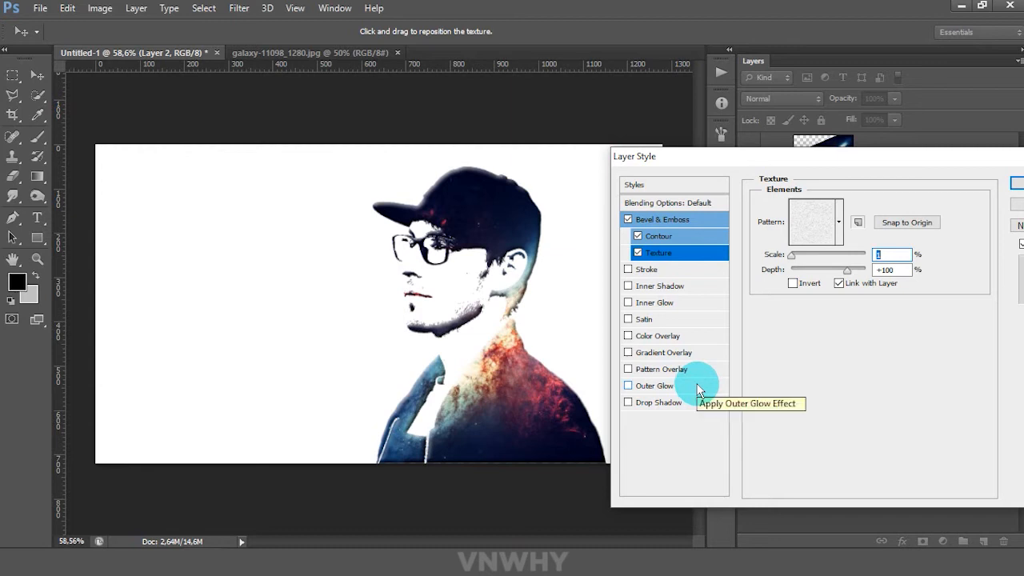
Add a Drop Shadow to Layer 2 with 29% opacity, 0 px distance and 18 px size, and apply the layer style.
left_click(653, 405)
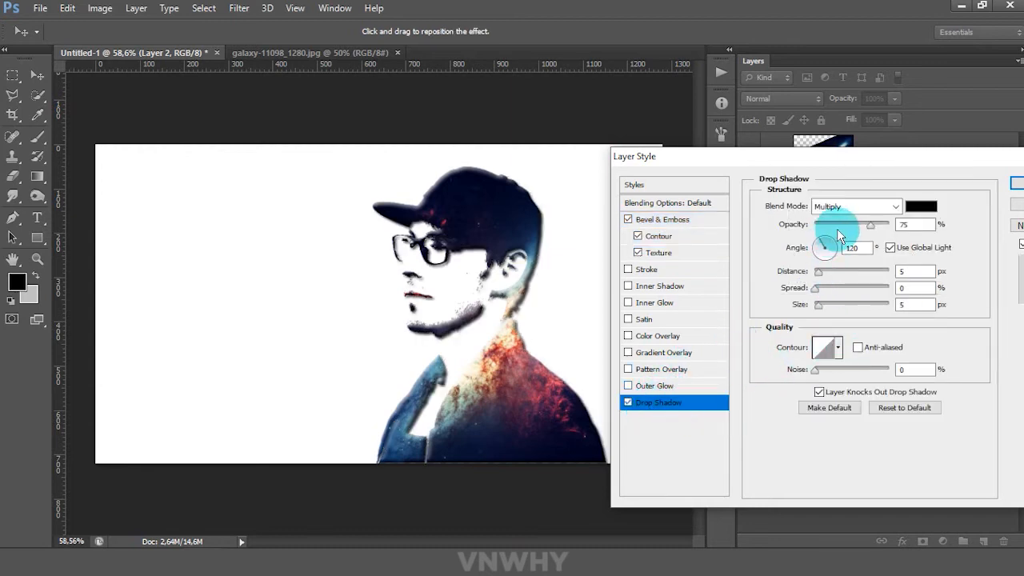
left_click_drag(873, 227, 834, 230)
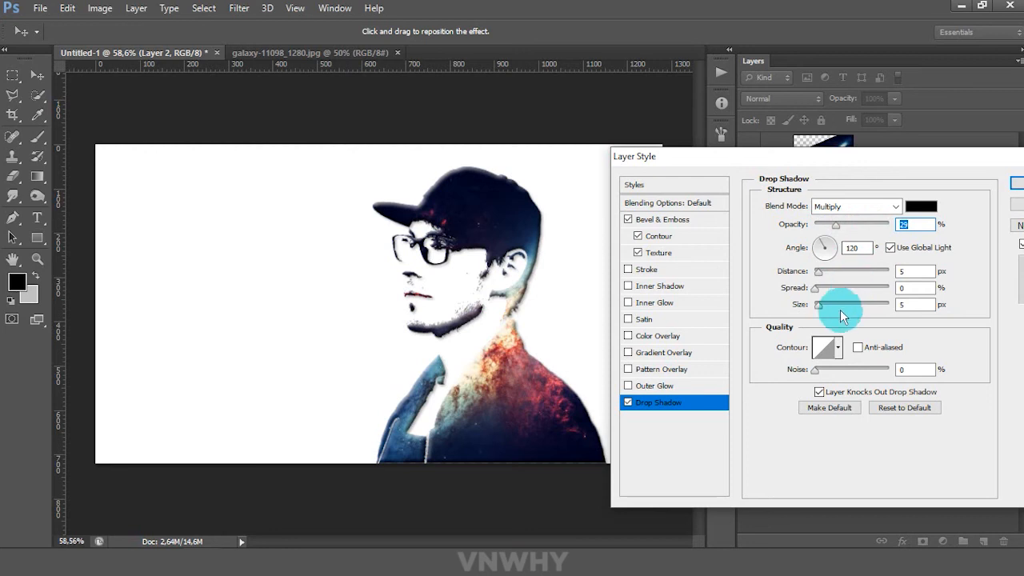
mouse_move(820, 310)
left_mouse_down()
mouse_move(836, 309)
mouse_move(822, 305)
left_mouse_up()
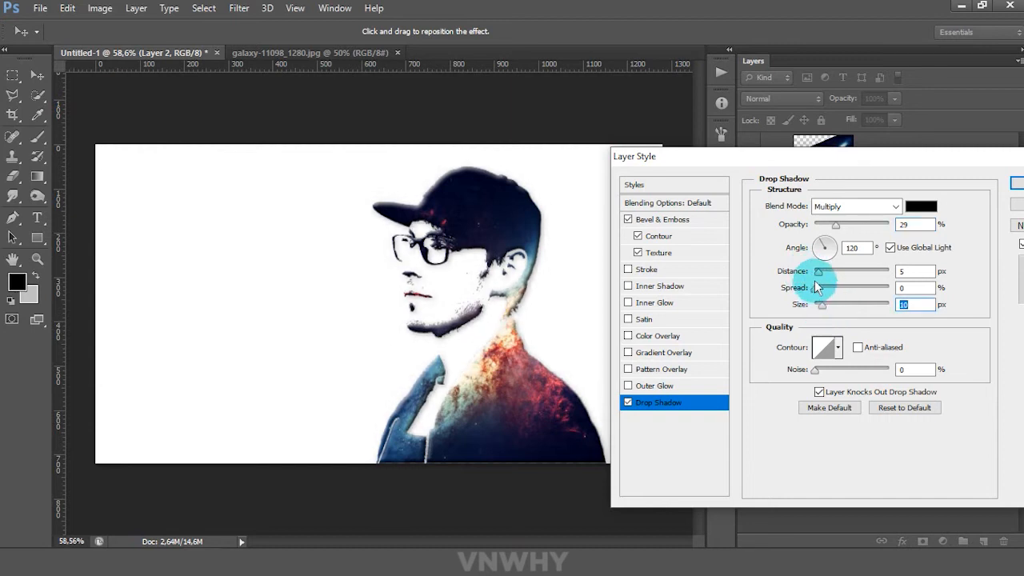
left_click_drag(825, 272, 801, 276)
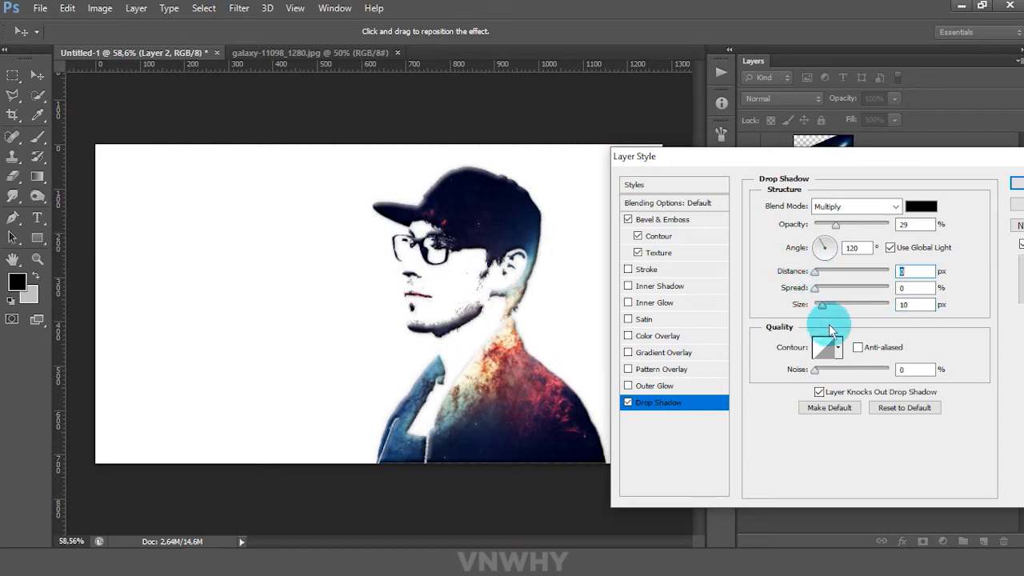
left_click_drag(823, 308, 824, 306)
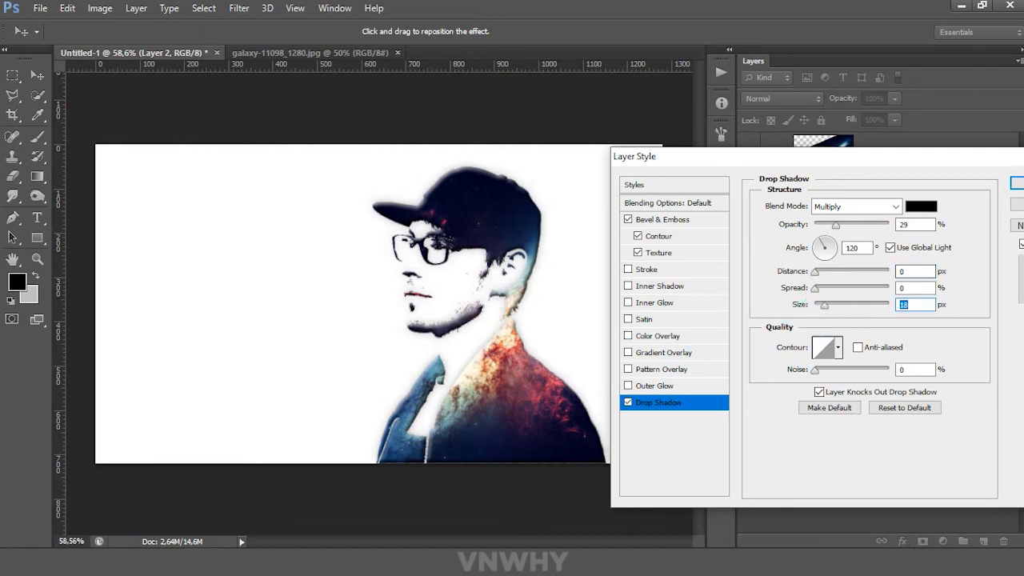
key("Return")
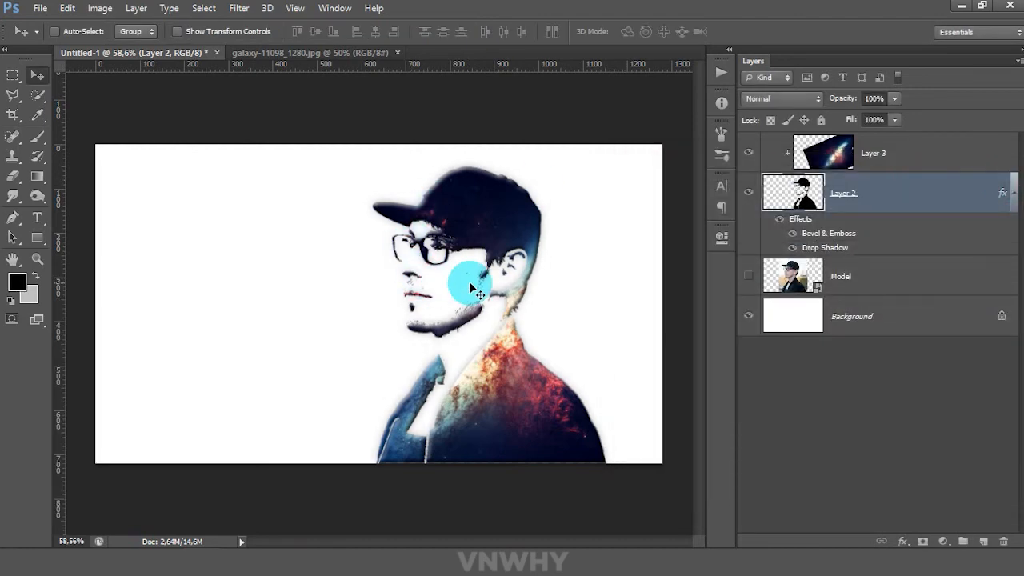
Add the text "NAME" at 72 pt in the empty white area in front of the man's face.
left_click(37, 219)
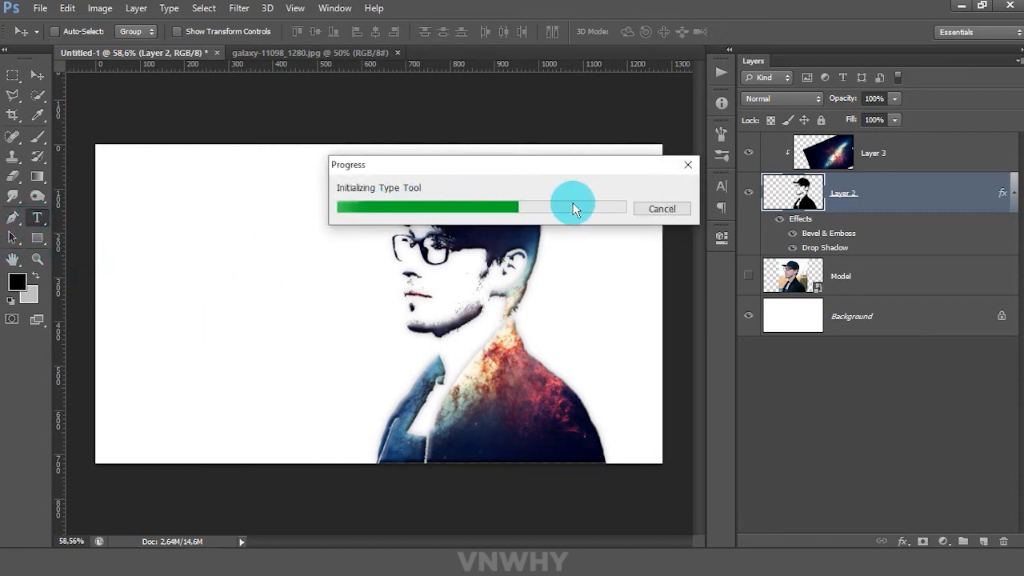
left_click(199, 286)
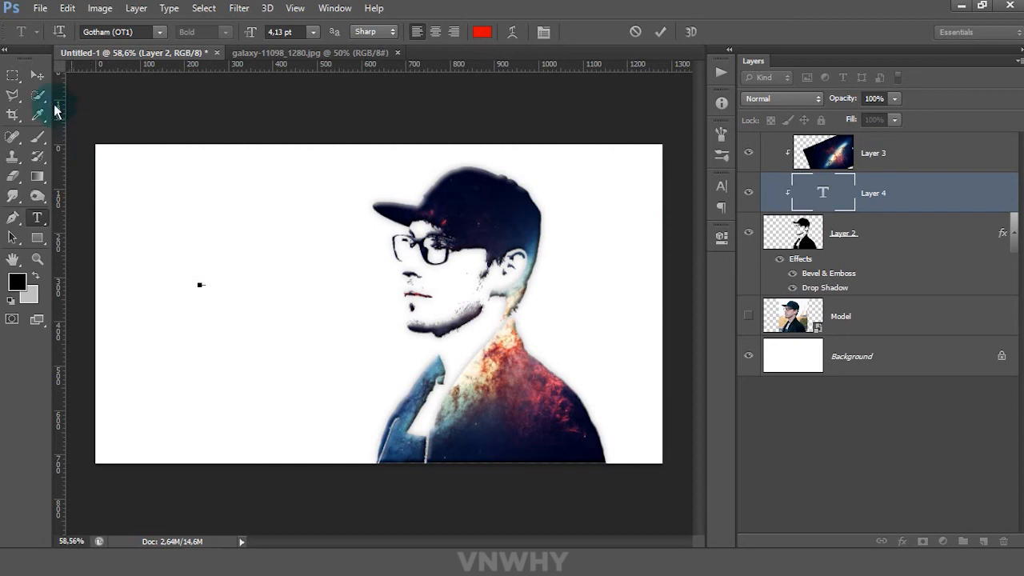
left_click(314, 32)
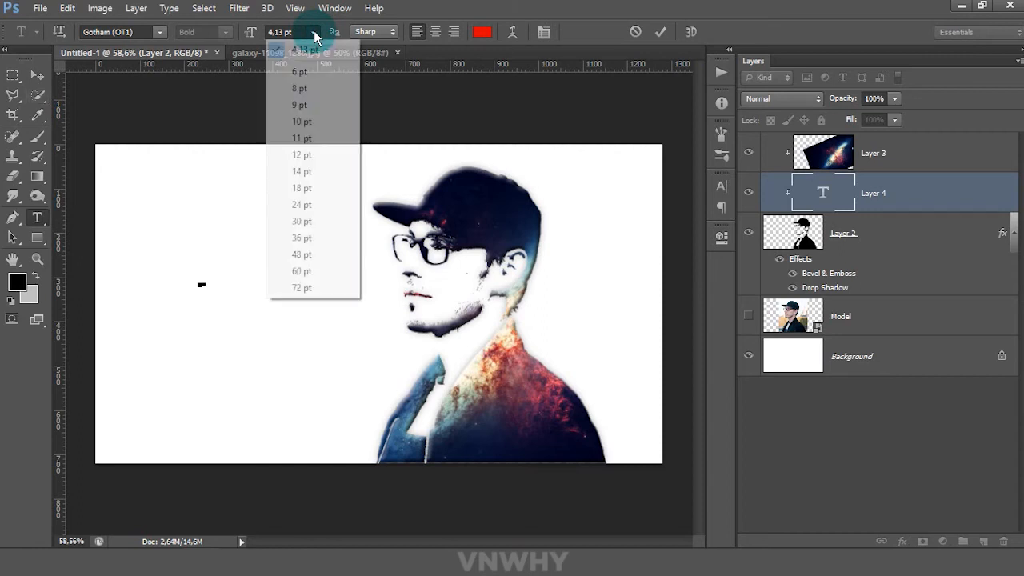
left_click(325, 289)
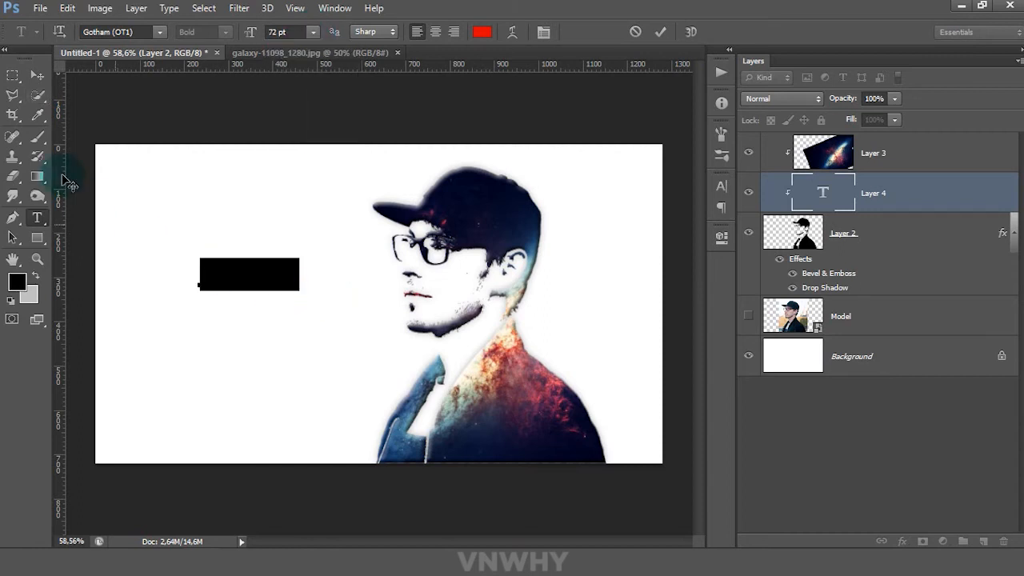
left_click(36, 77)
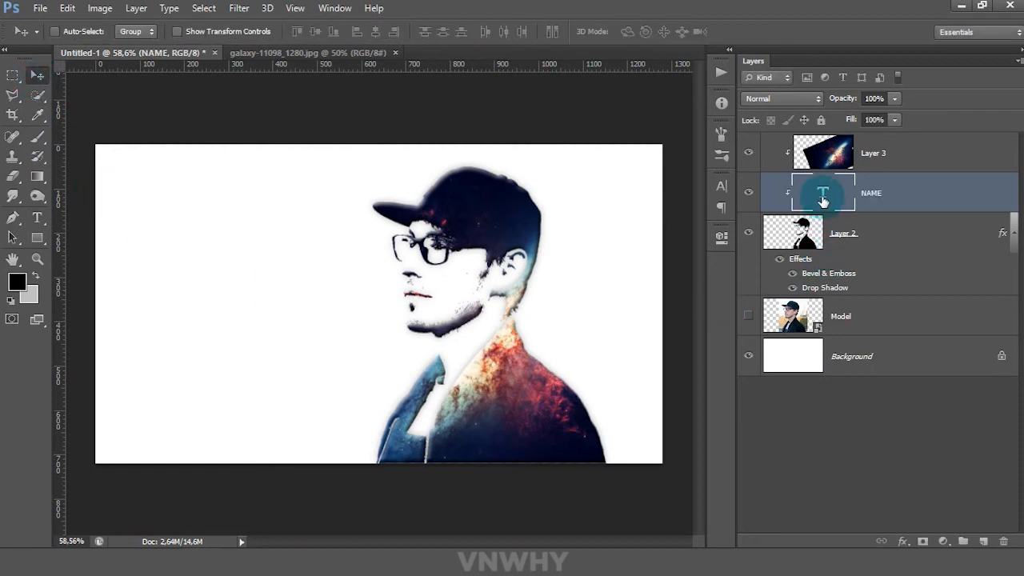
Place the NAME text layer above Layer 3 and release it from the clipping mask.
left_click_drag(915, 197, 914, 152)
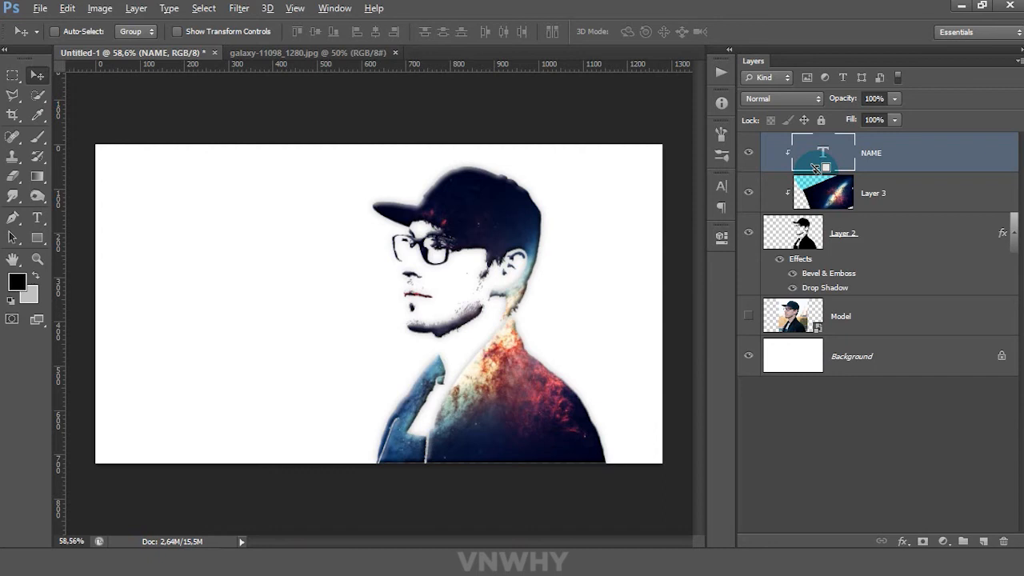
right_click(908, 156)
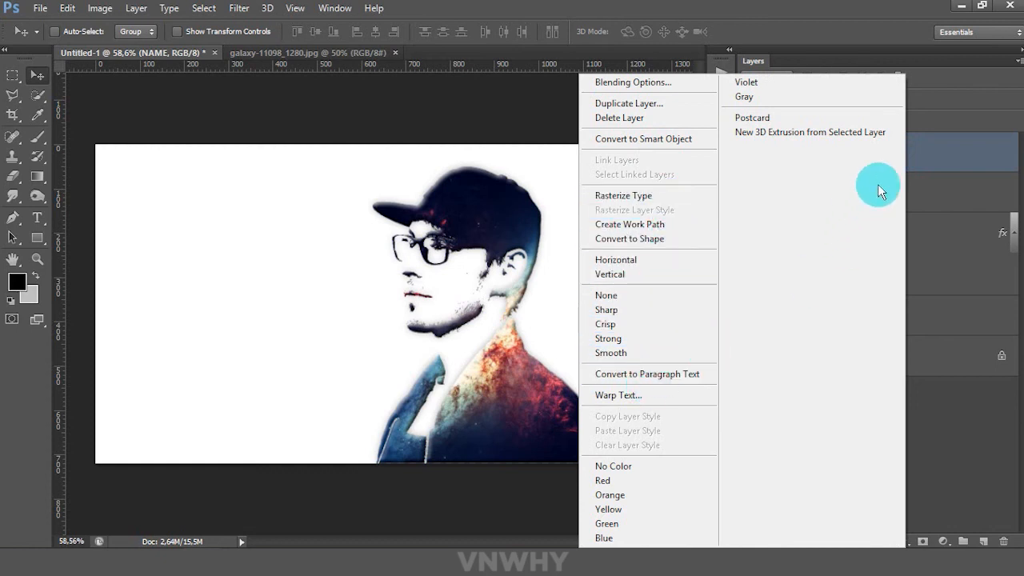
left_click(886, 155)
left_click(819, 171, "alt")
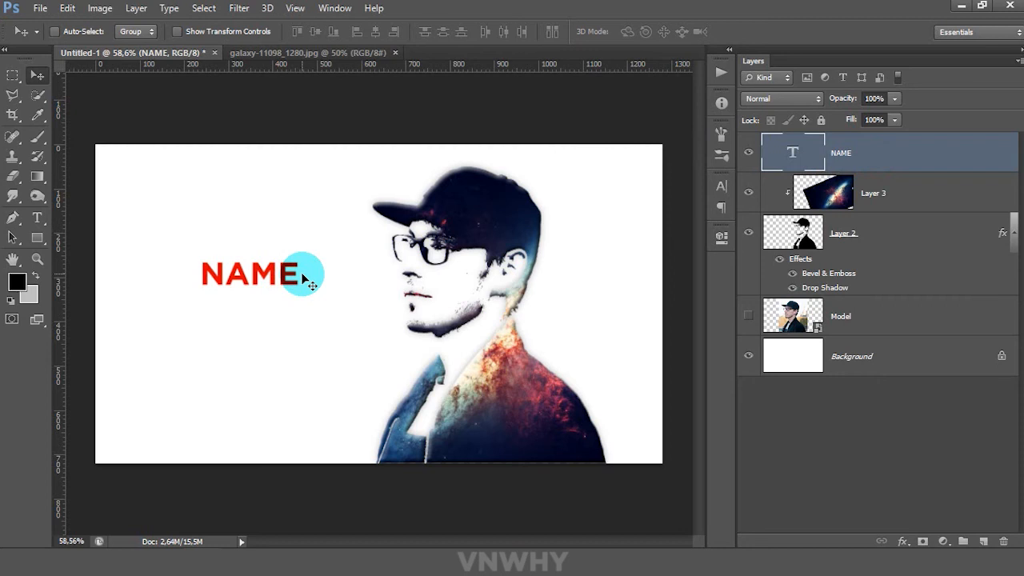
Enlarge the NAME text to about 176% and move it to mid-height in the white area beside the man.
key("ctrl+t")
left_click_drag(299, 297, 368, 333)
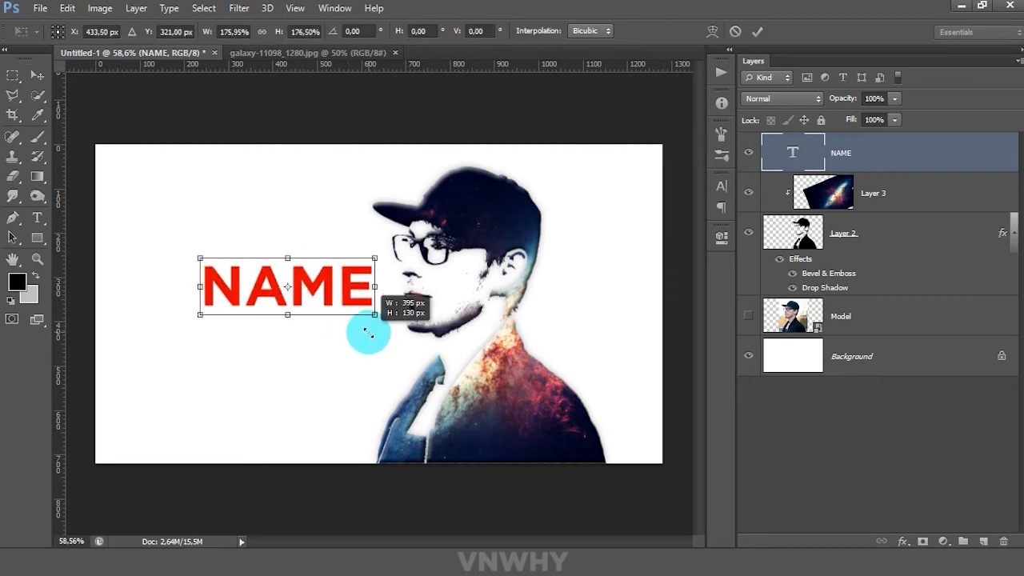
key("Return")
key("ctrl+a")
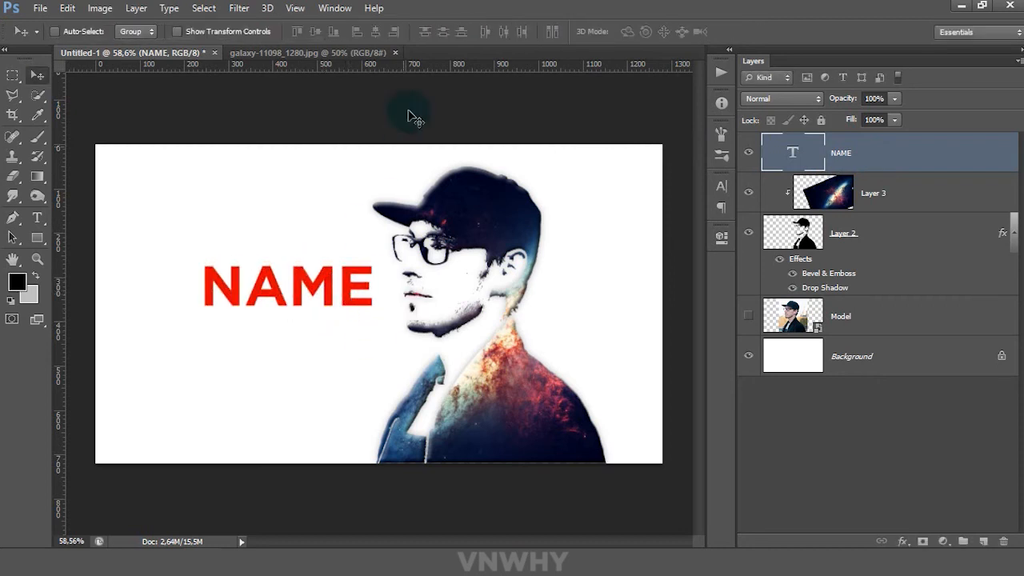
left_click(317, 32)
key("ctrl+d")
left_click_drag(326, 300, 275, 301)
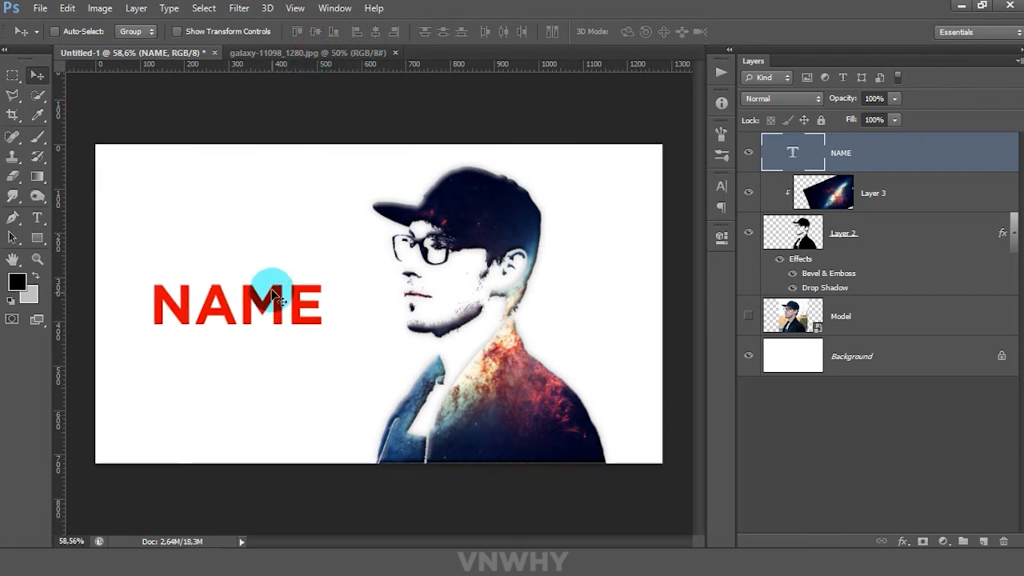
Duplicate the galaxy Layer 3, place the copy above the NAME layer and clip it to the text.
left_click(820, 192)
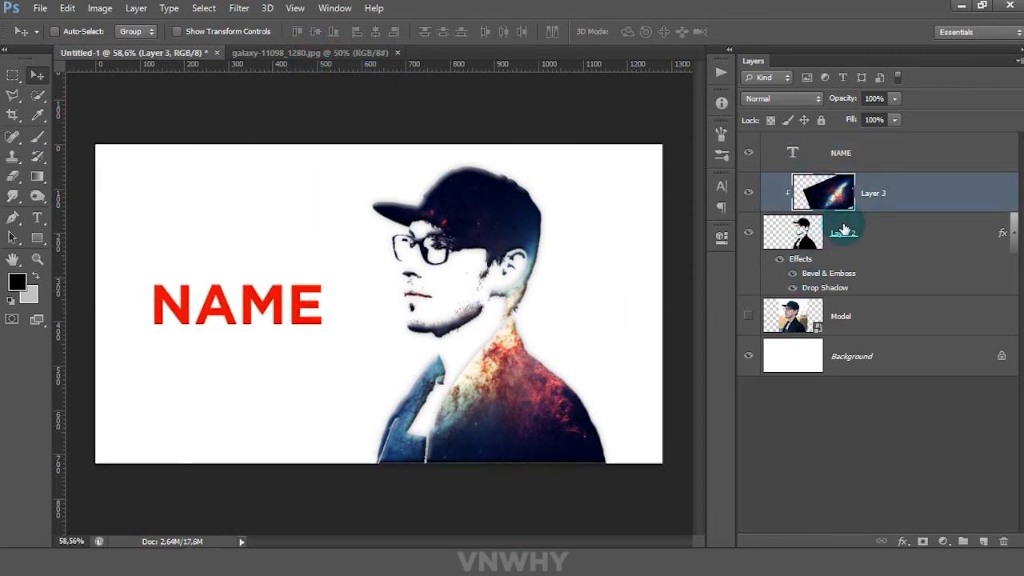
key("ctrl+j")
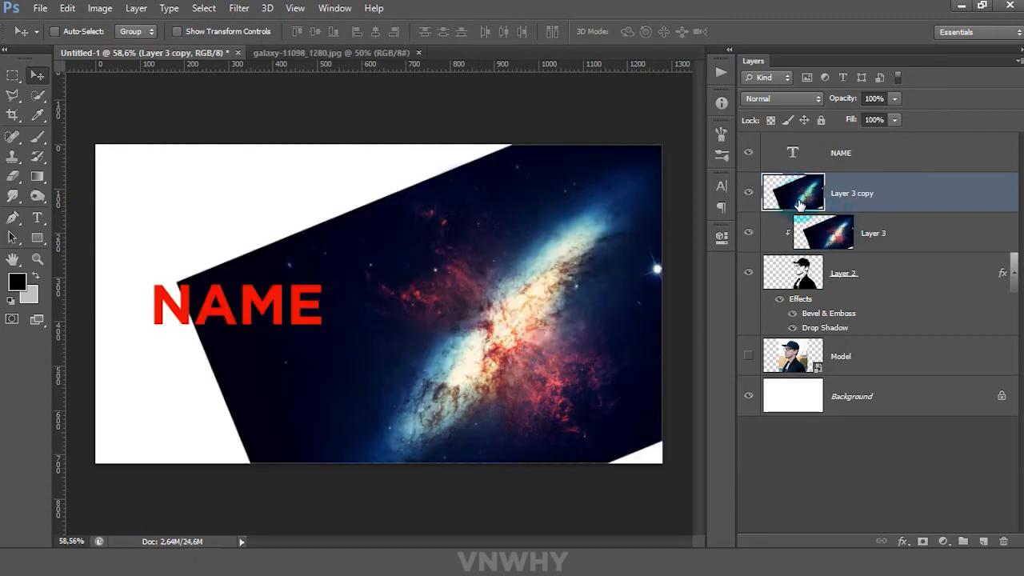
left_click_drag(801, 195, 800, 164)
left_click(798, 169, "alt")
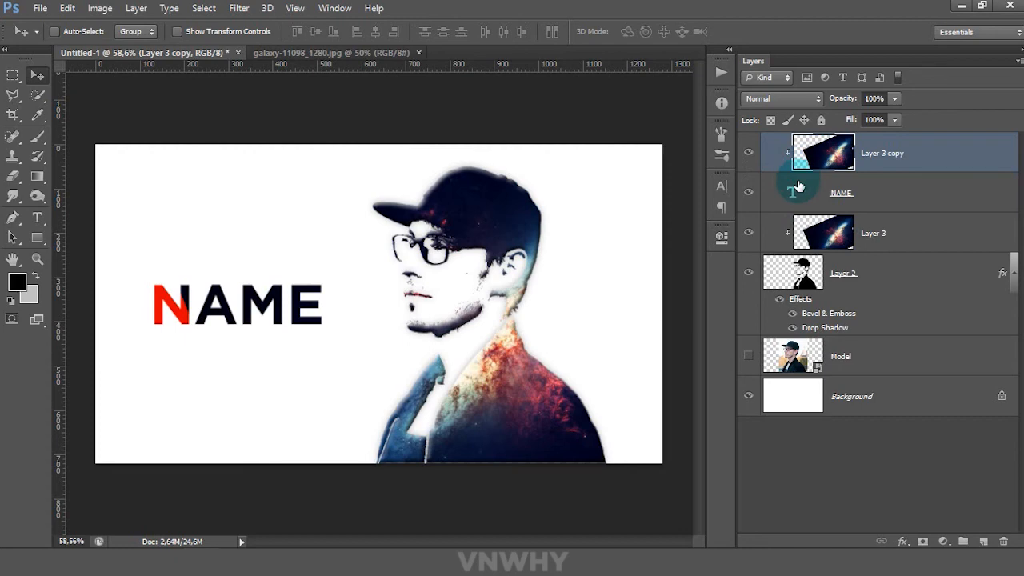
Scale the galaxy copy to about 39%, rotate it about 24° clockwise and position it over the NAME letters.
left_click_drag(421, 301, 304, 291)
key("ctrl+t")
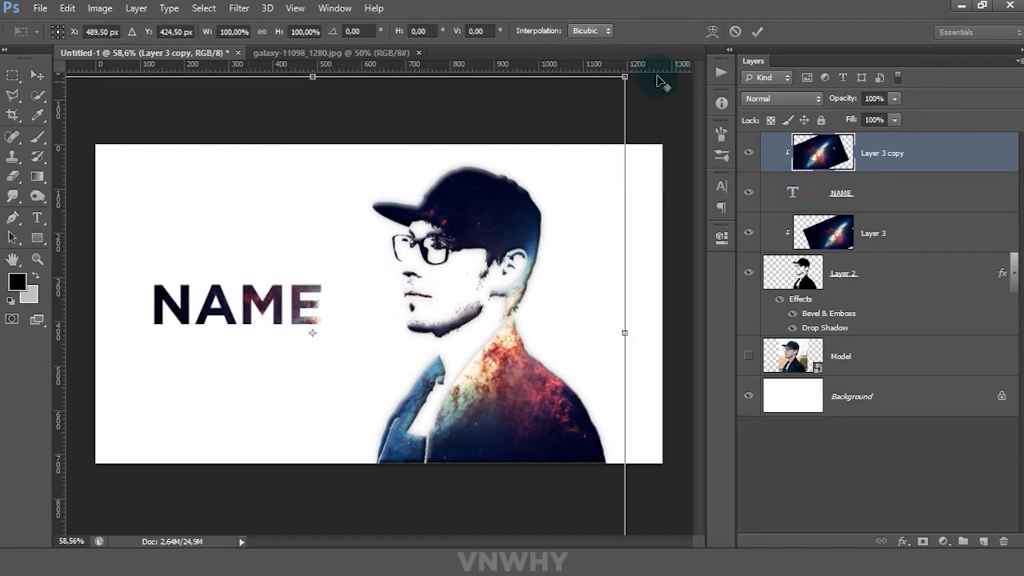
left_click_drag(627, 77, 381, 172)
left_click_drag(391, 276, 321, 260)
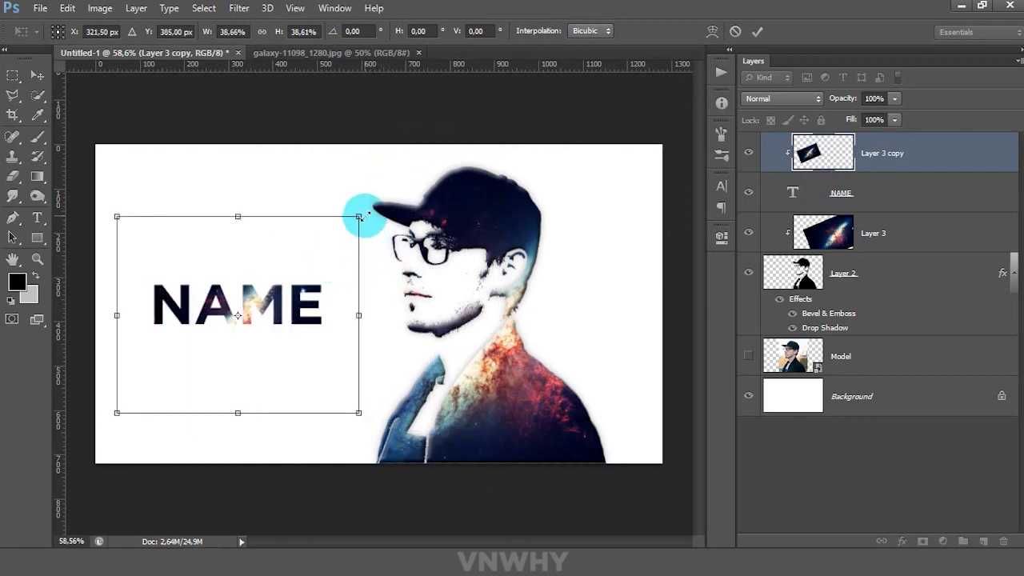
left_click_drag(361, 210, 395, 272)
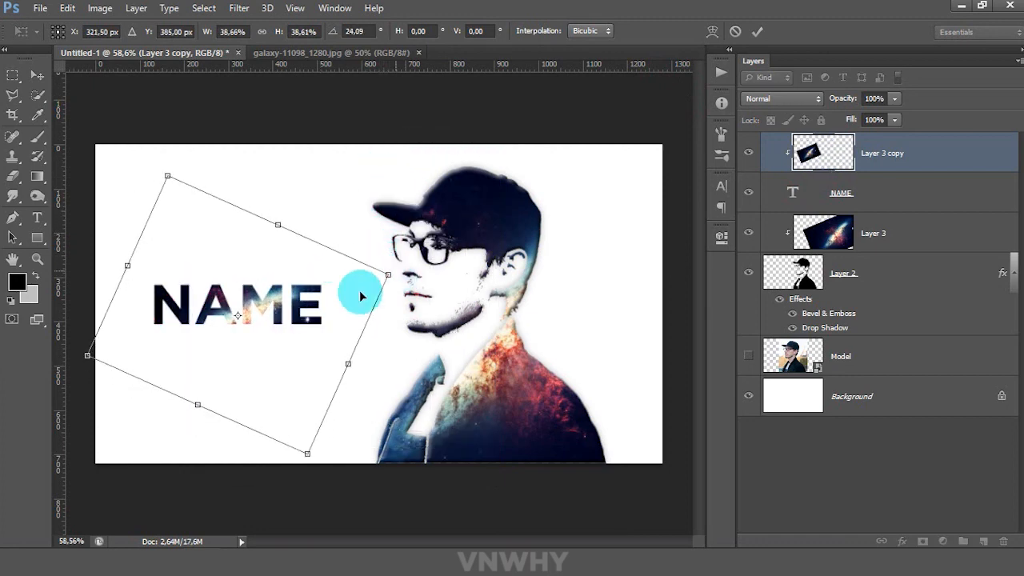
key("Return")
left_click_drag(335, 325, 319, 330)
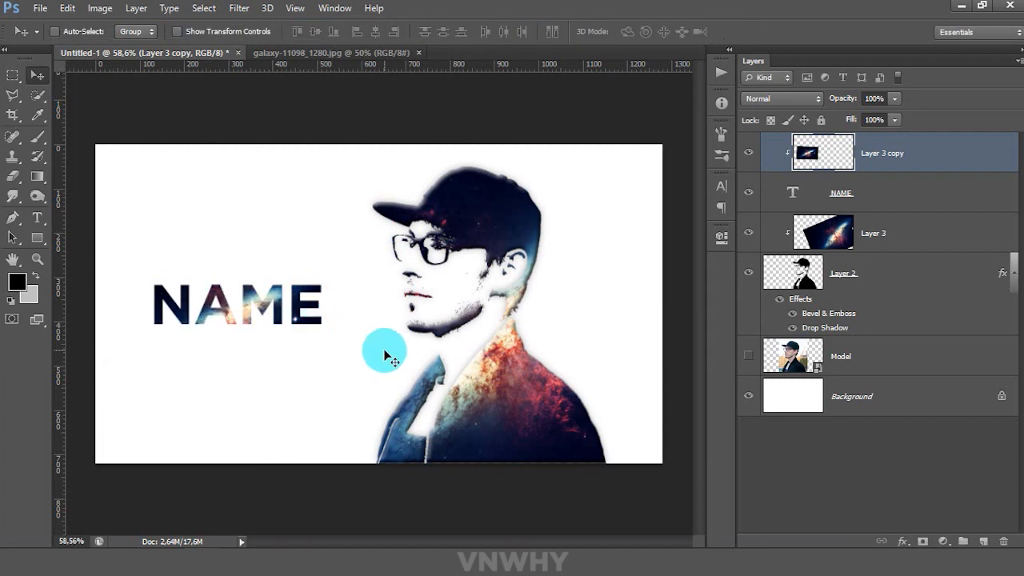
Copy Layer 2's layer style and paste it onto the NAME text layer.
left_click(897, 276)
right_click(892, 317)
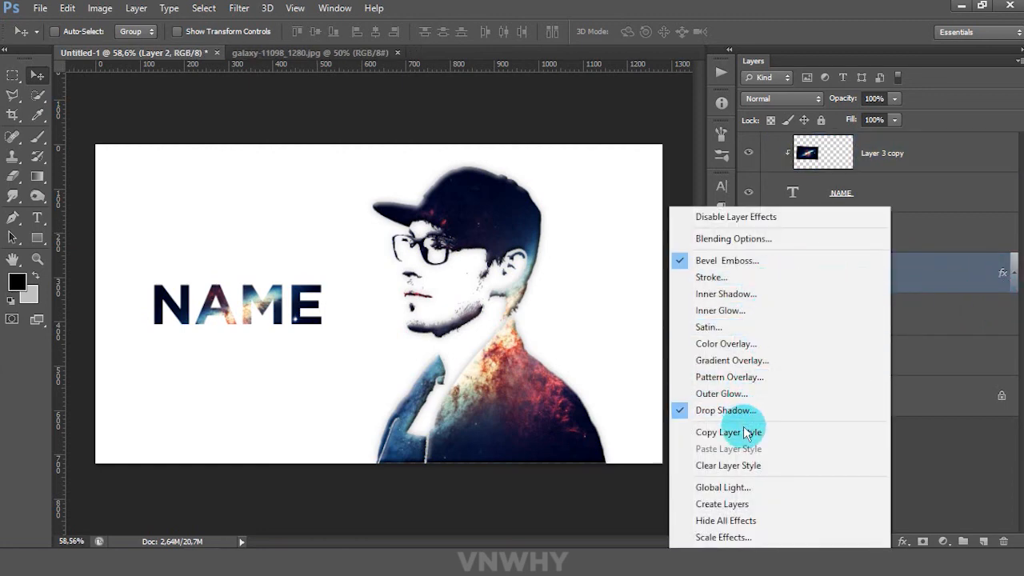
left_click(776, 431)
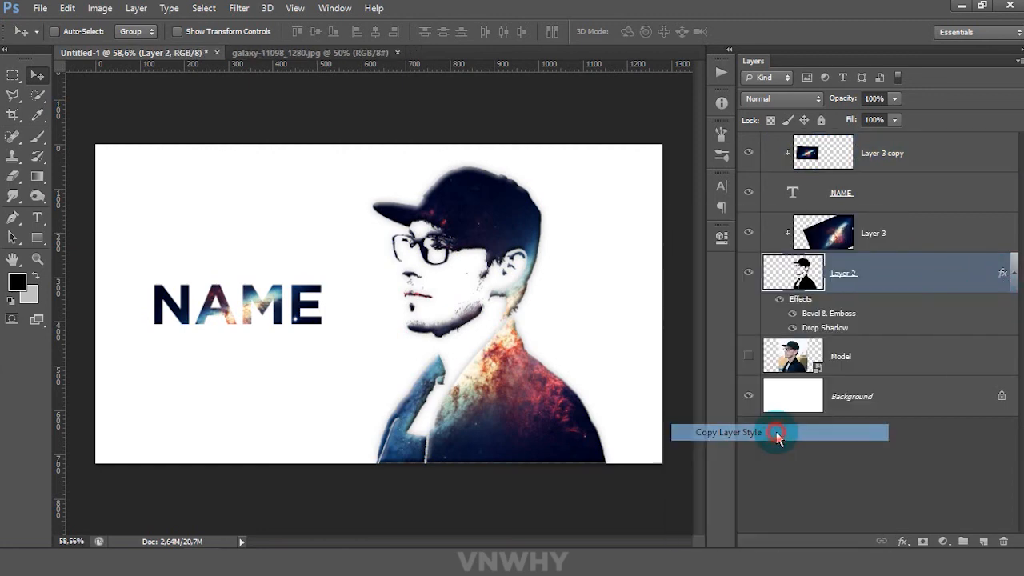
left_click(949, 197)
right_click(956, 193)
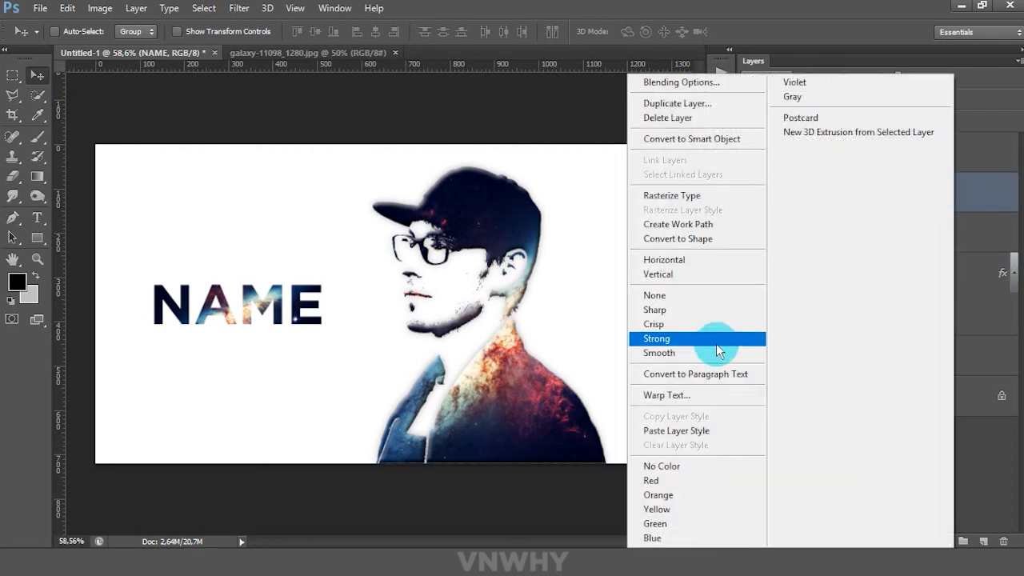
left_click(704, 431)
left_click(637, 316)
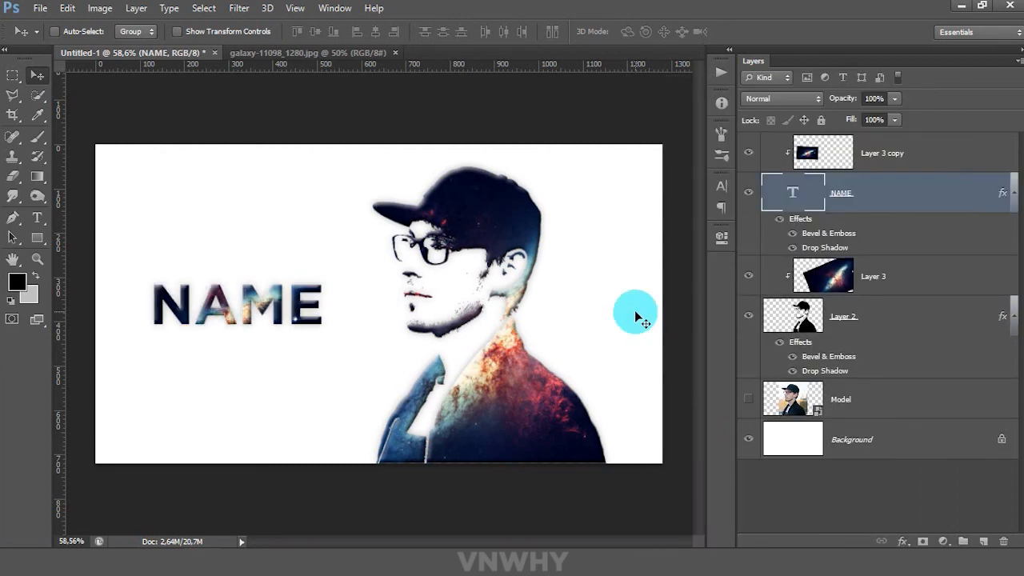